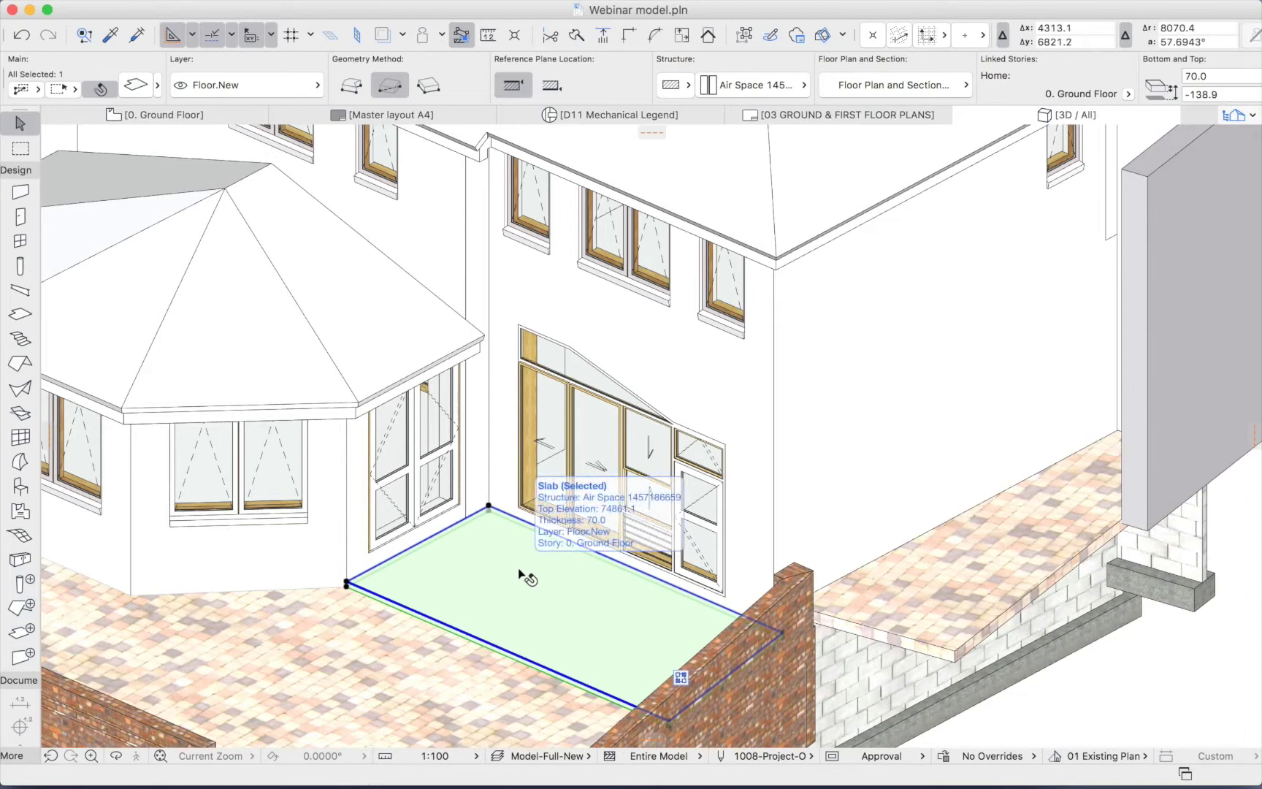
Link the surfaces of the slab outside the glazed doors and set them all to Wood-Deck.
double_click(519, 571)
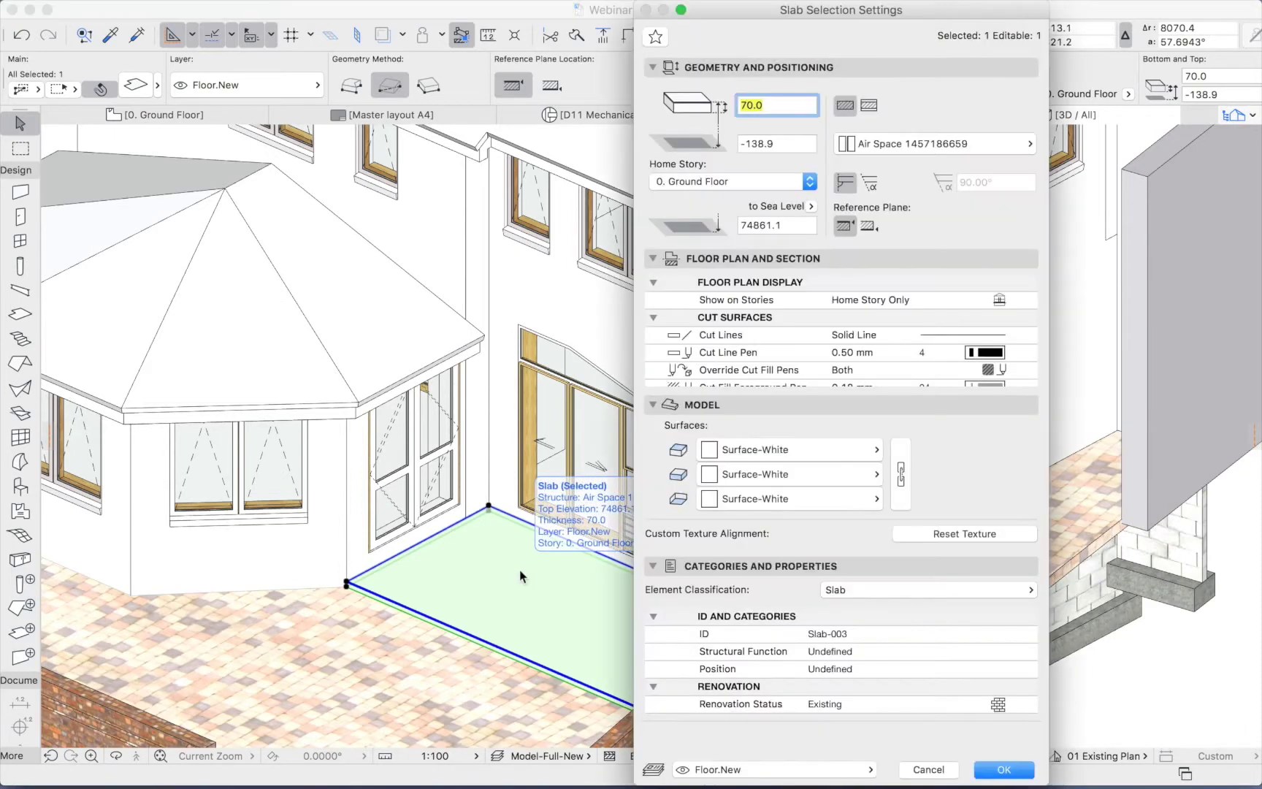
left_click(896, 463)
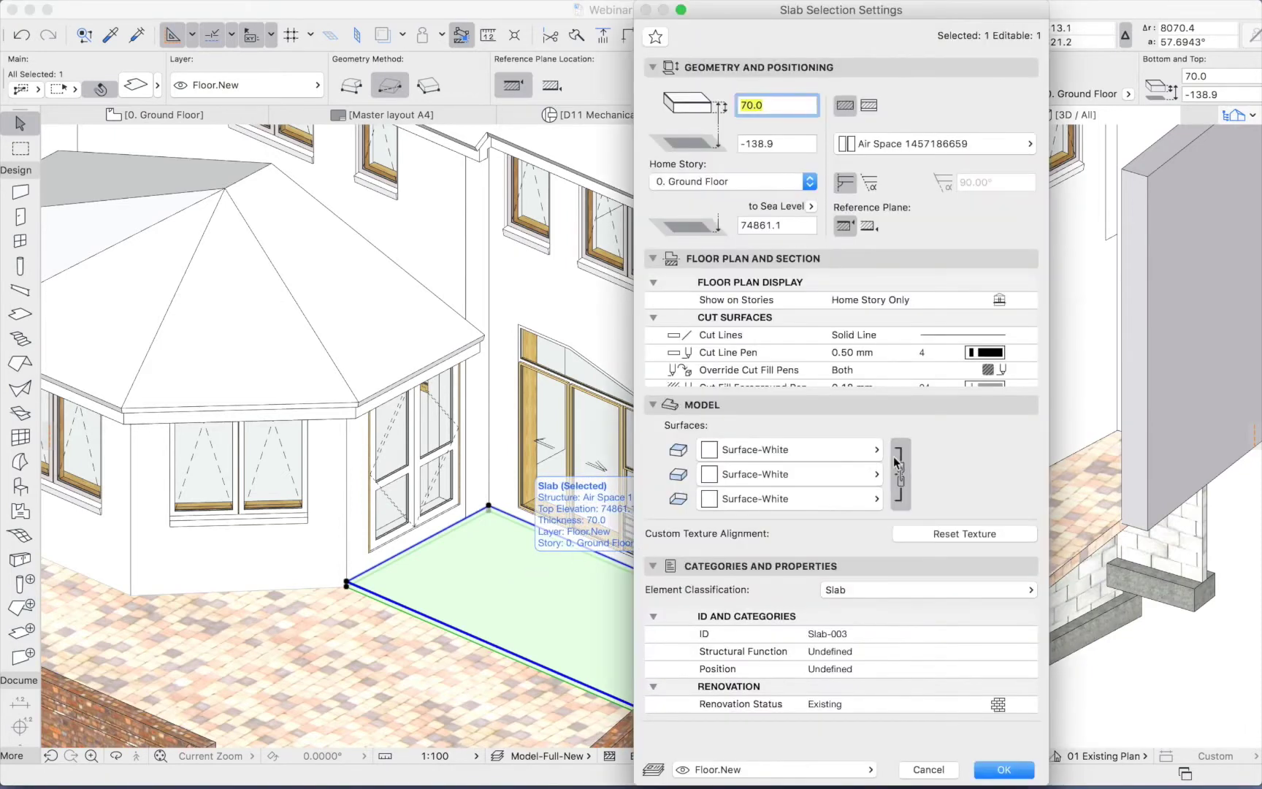
left_click(866, 458)
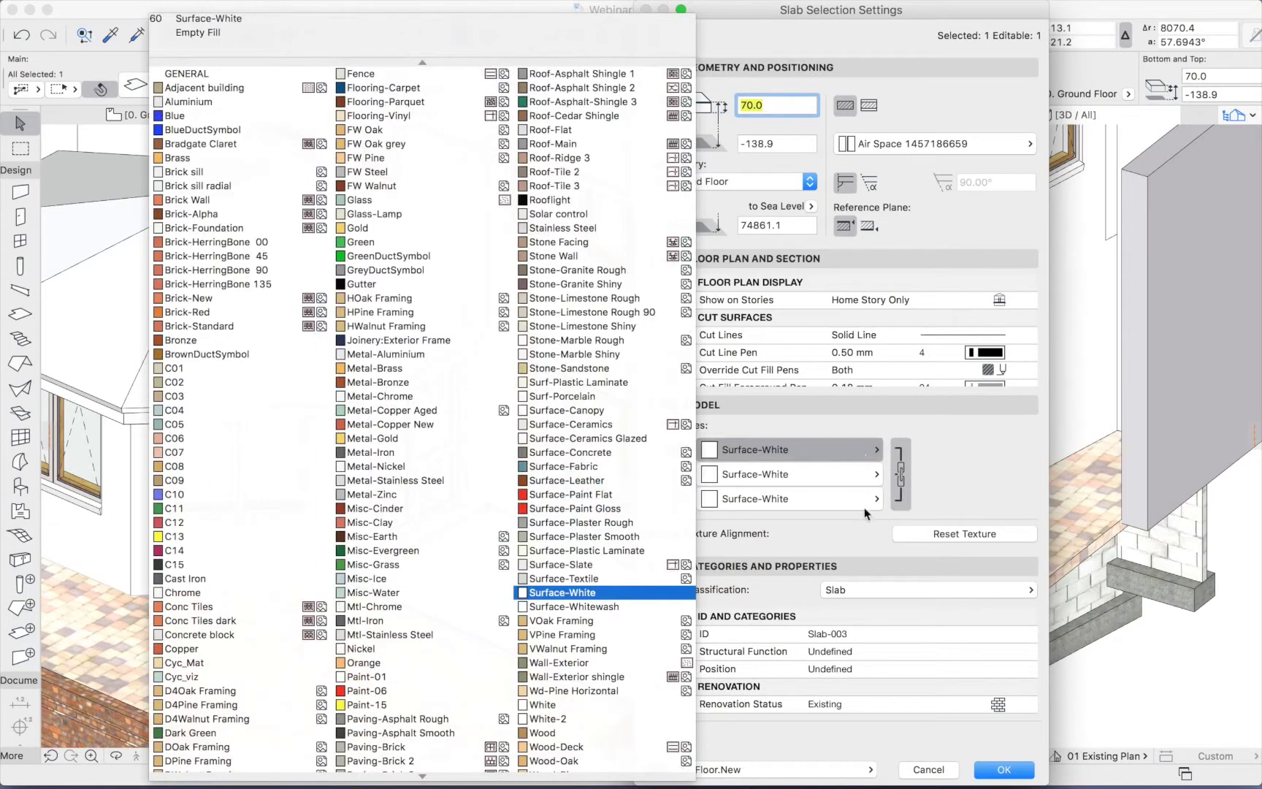
left_click(591, 747)
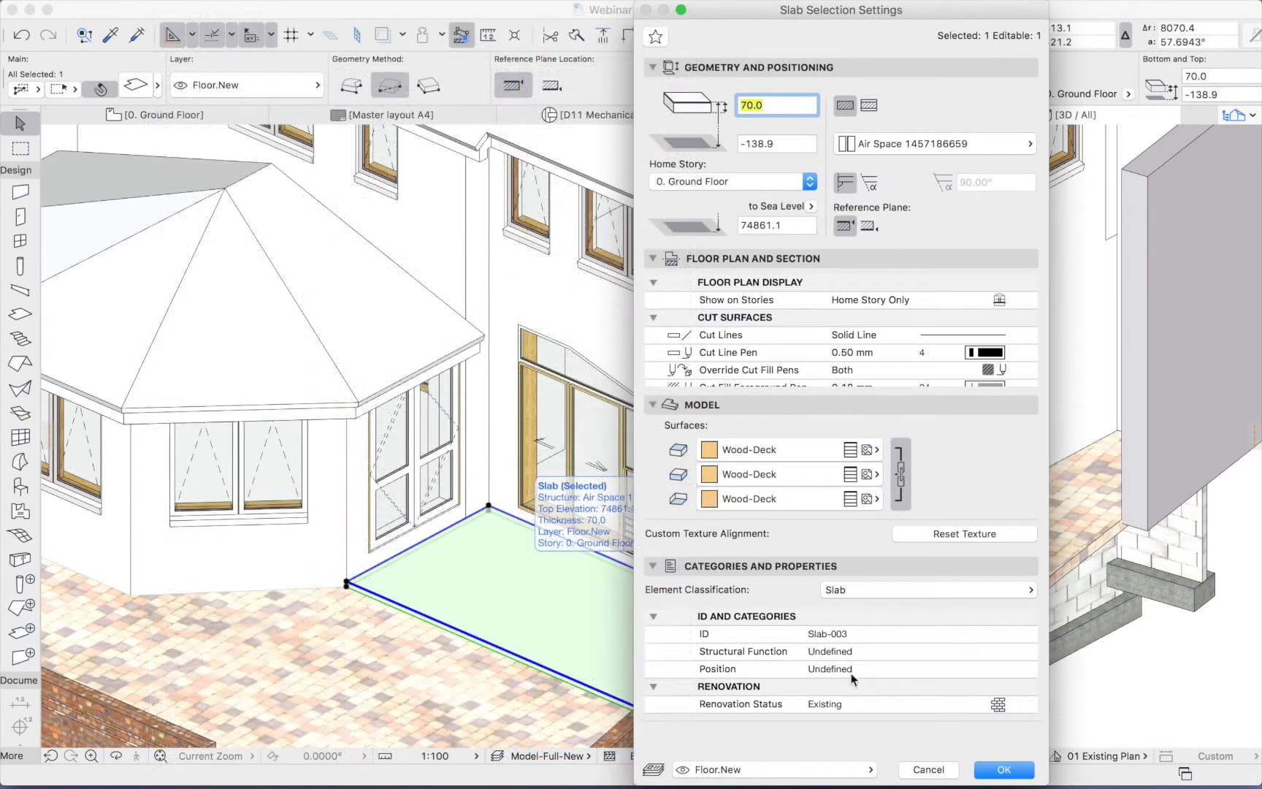
left_click(1004, 770)
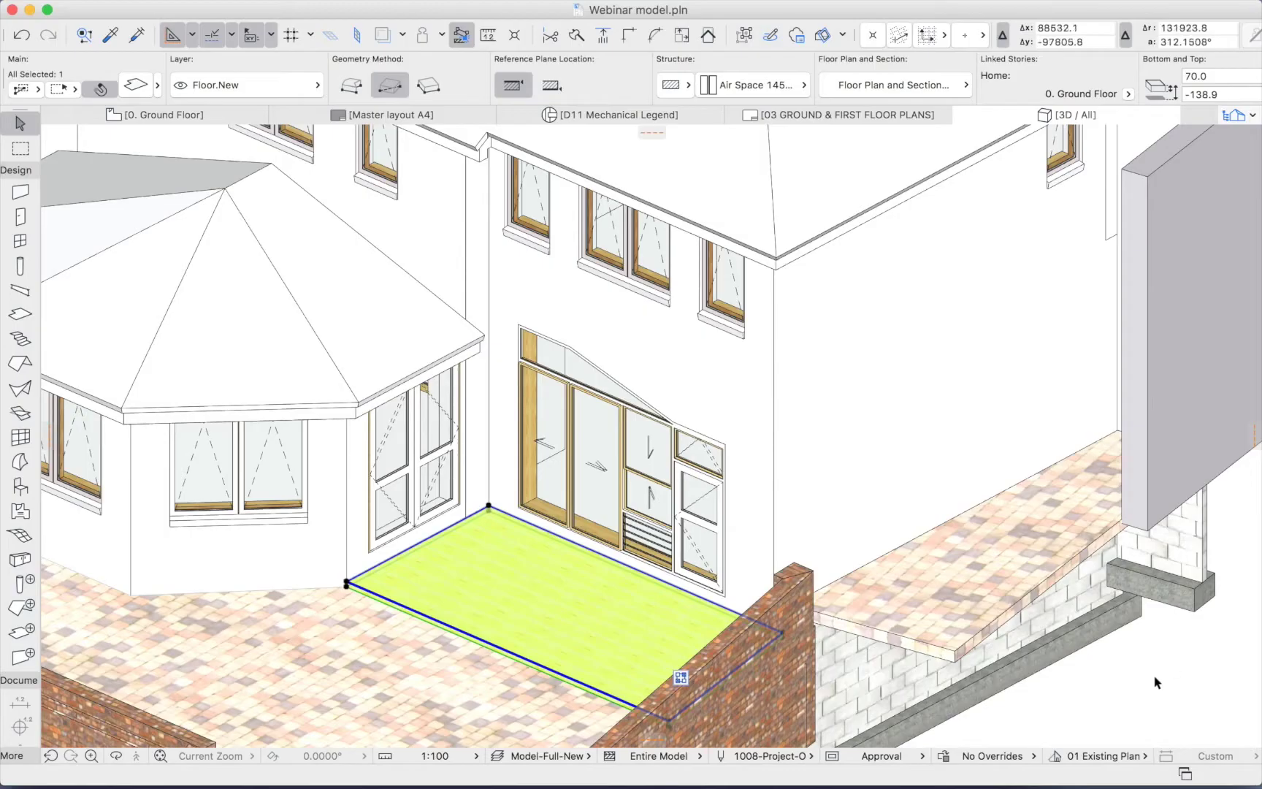
key("Escape")
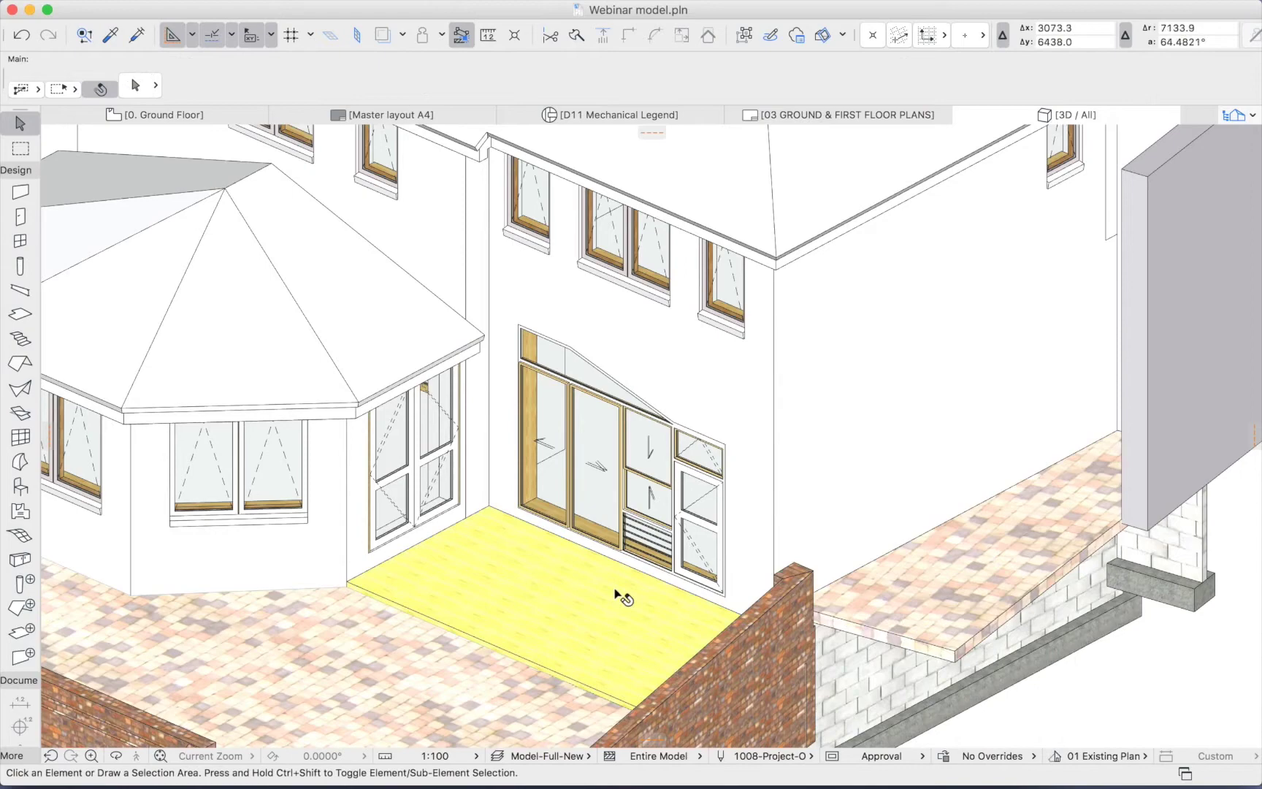
Inspect the wood texture on the slab up close and undo the surface change.
scroll(561, 579, "up", 5)
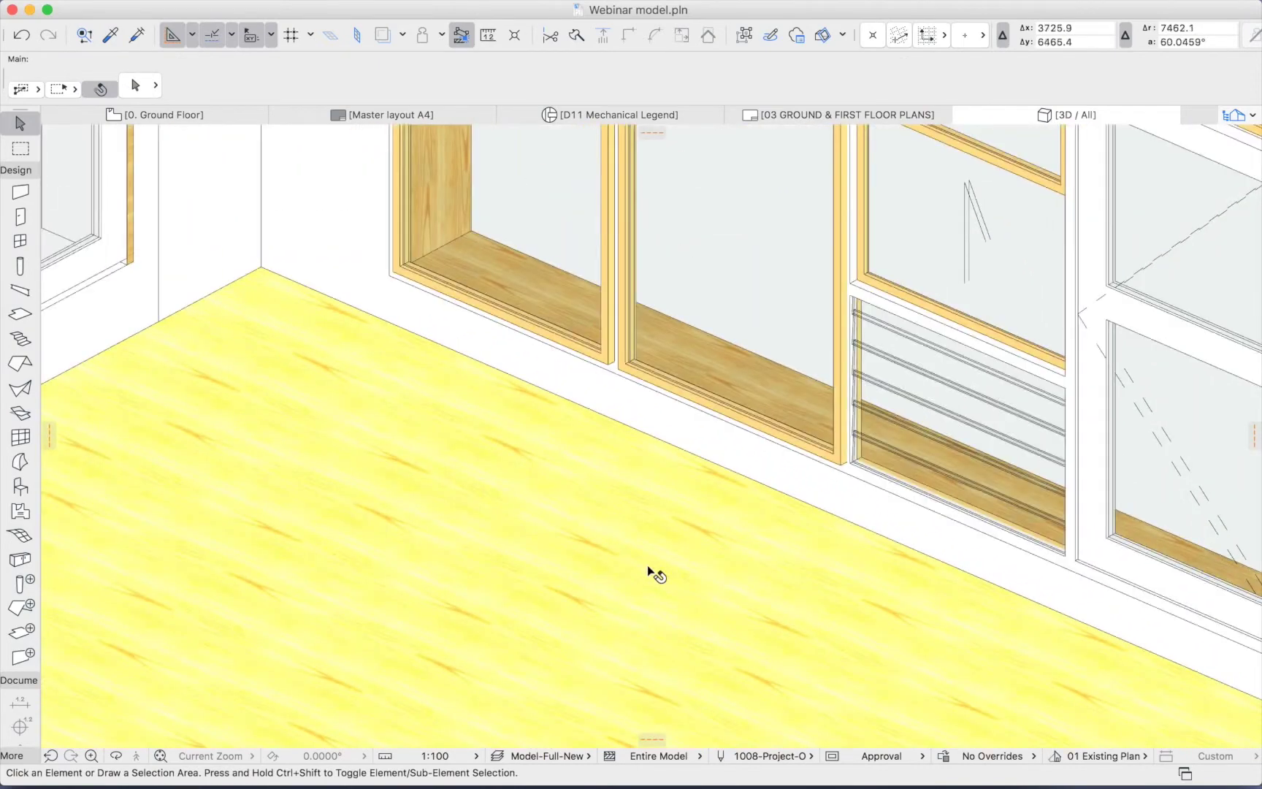
scroll(648, 570, "down", 2)
scroll(649, 568, "down", 4)
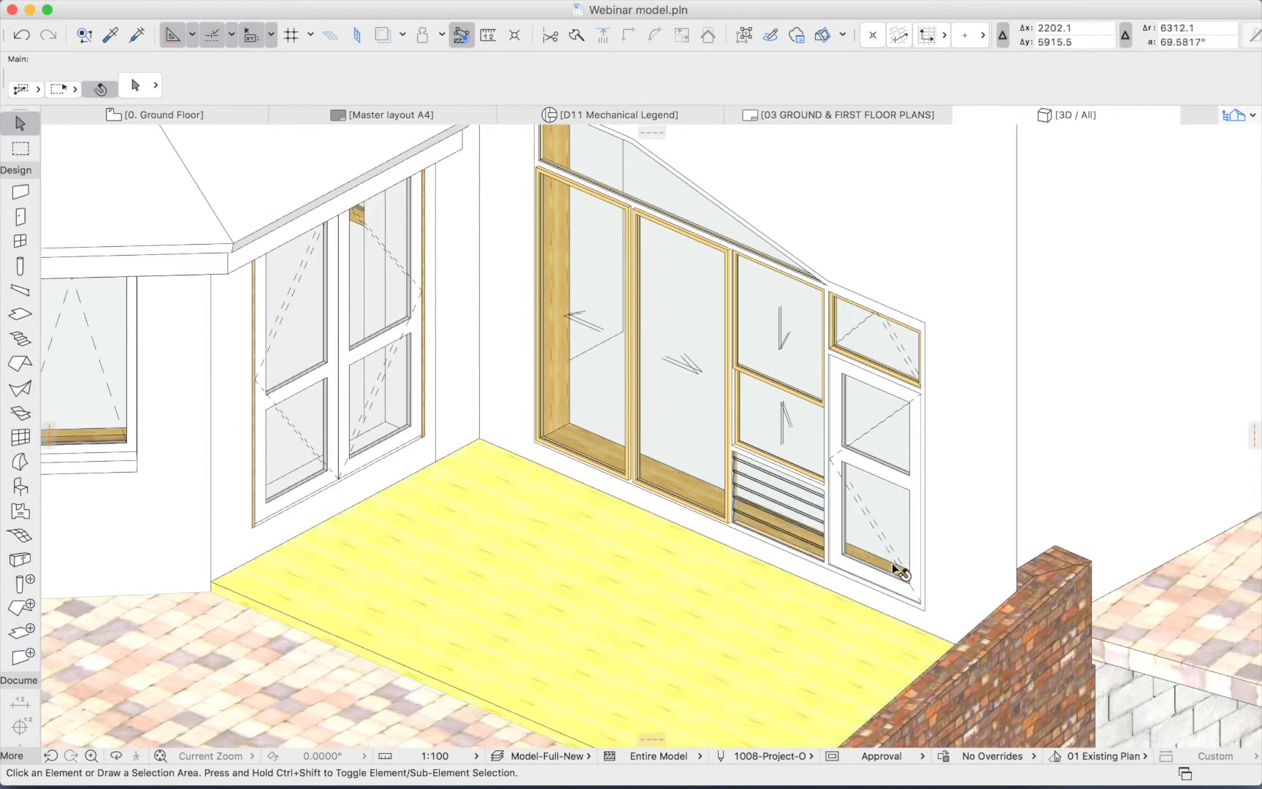
key("super+z")
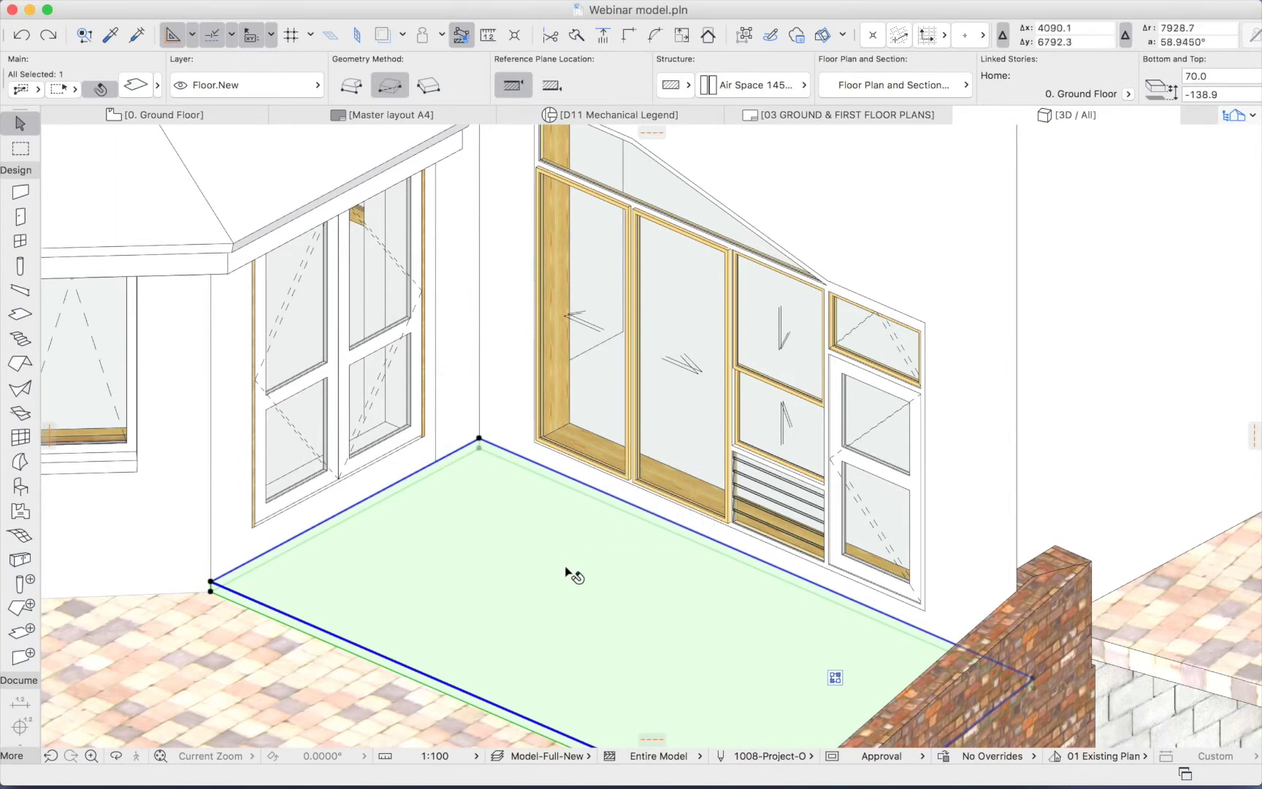
Open the Cadimage Slab Coverings settings for the selected slab outside the glazed doors.
left_click(520, 466)
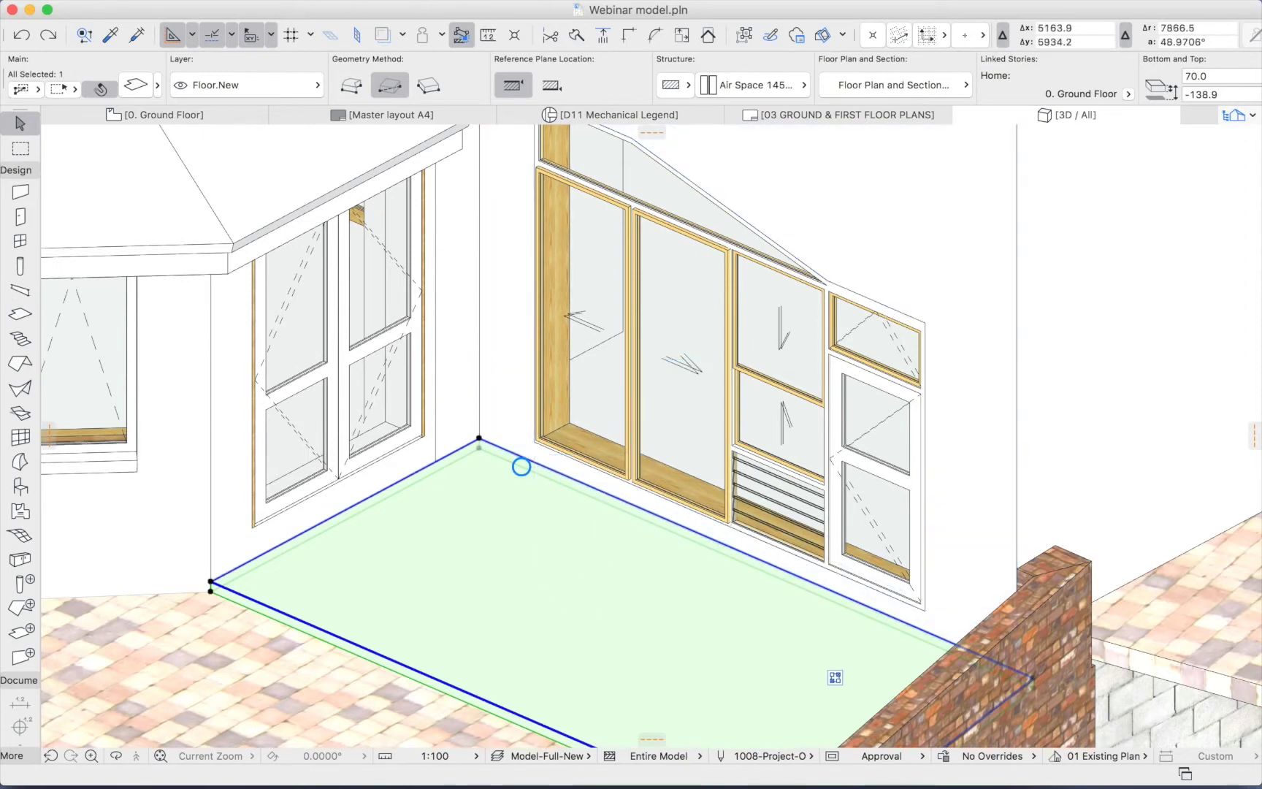
mouse_move(644, 7)
left_click(599, 10)
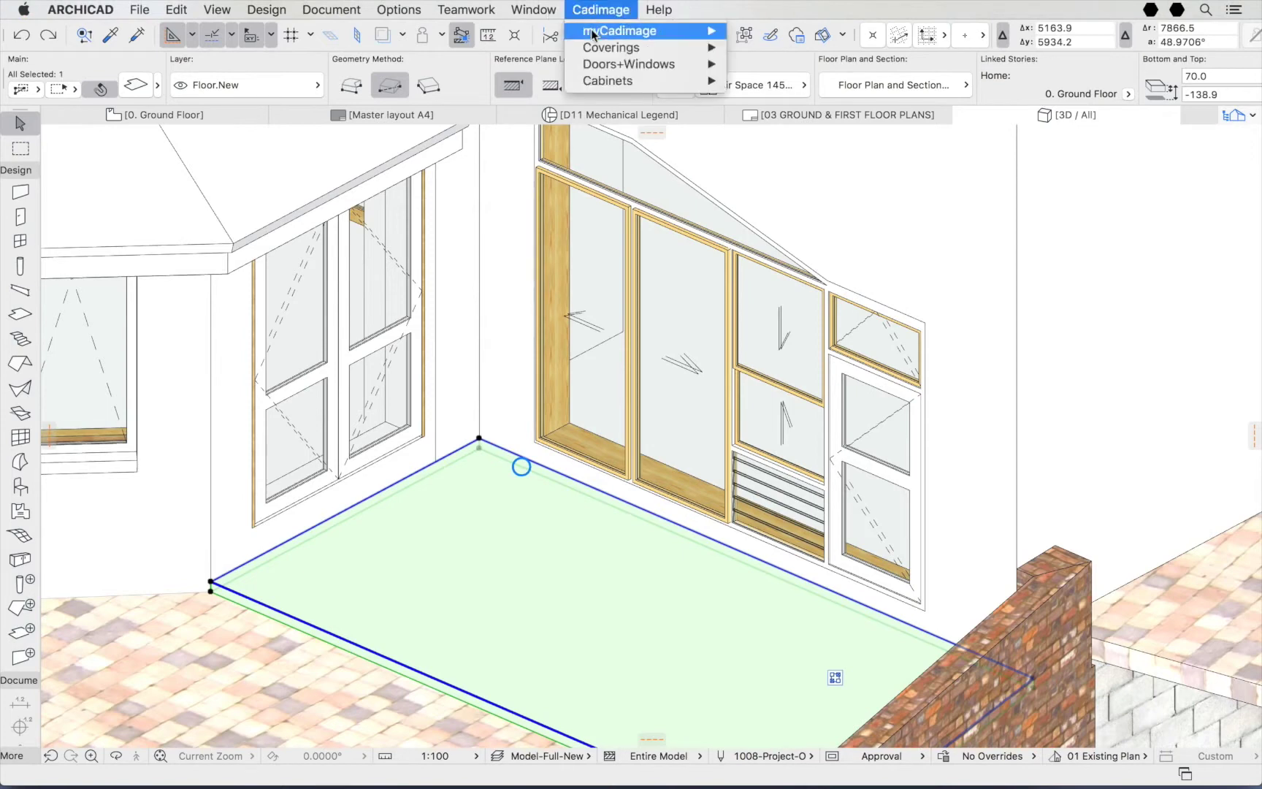
mouse_move(601, 48)
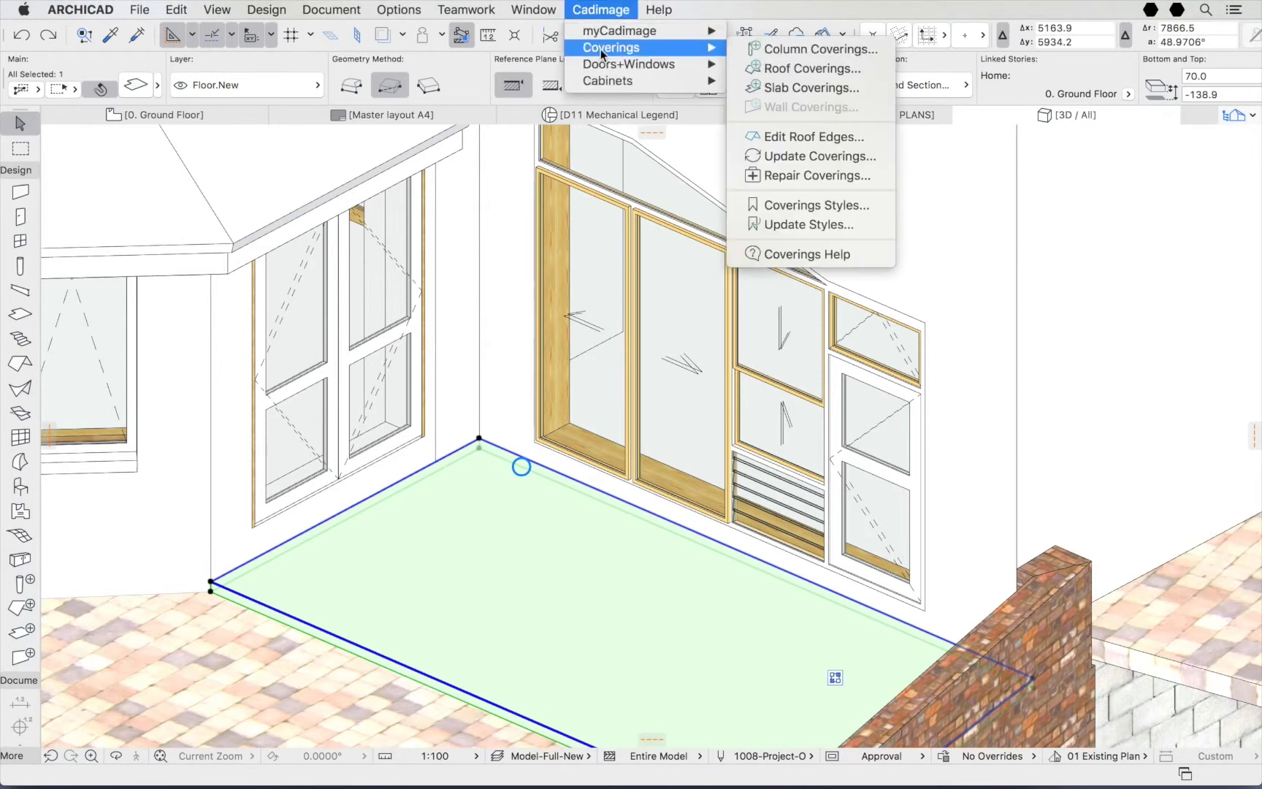
left_click(792, 90)
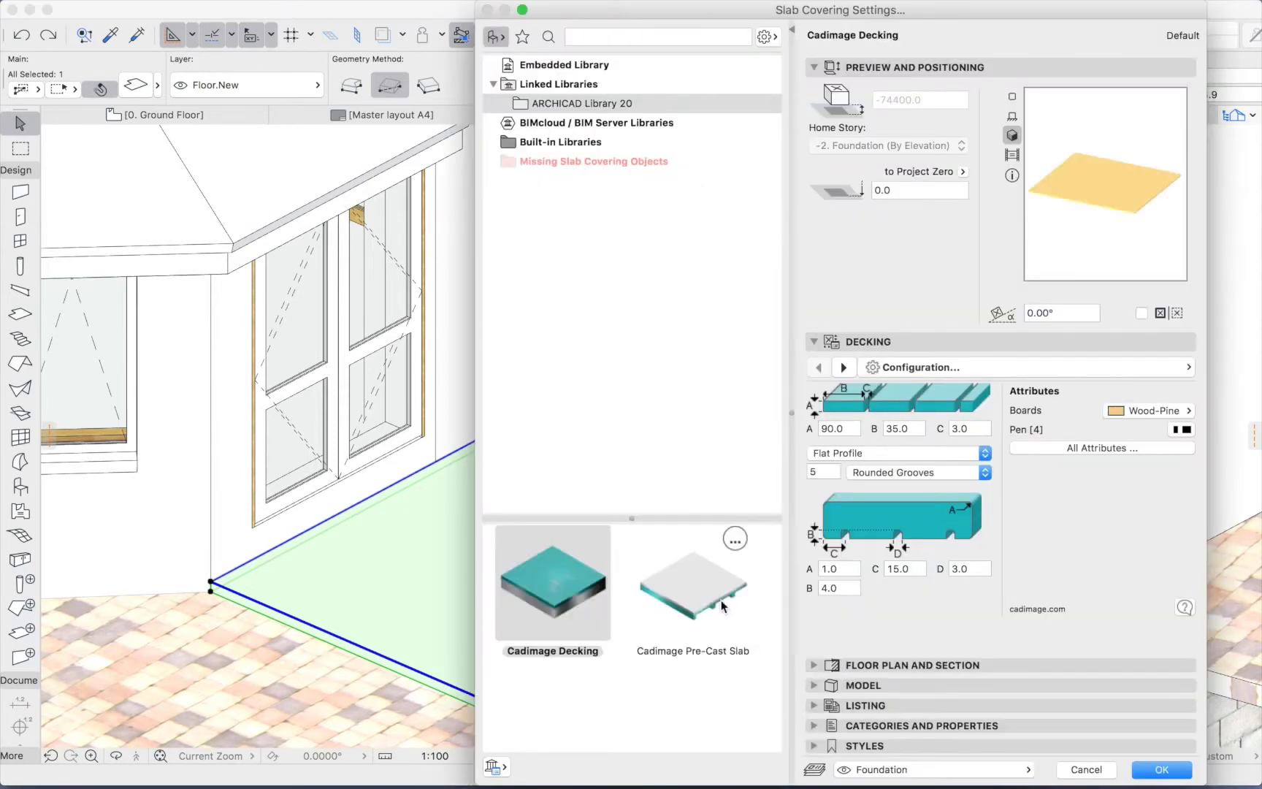
Review the Cadimage Pre-Cast Slab covering and its available slab types, keeping Interspan.
left_click(683, 584)
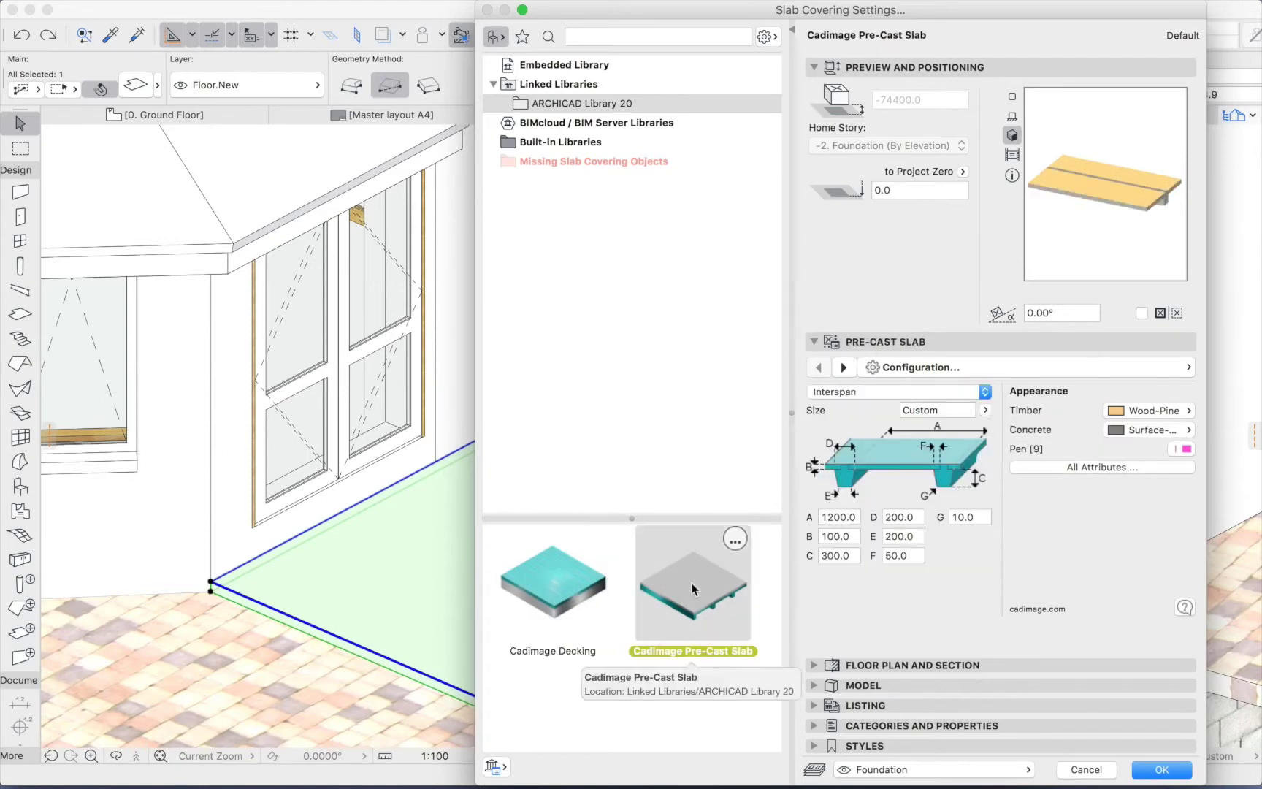
left_click(916, 396)
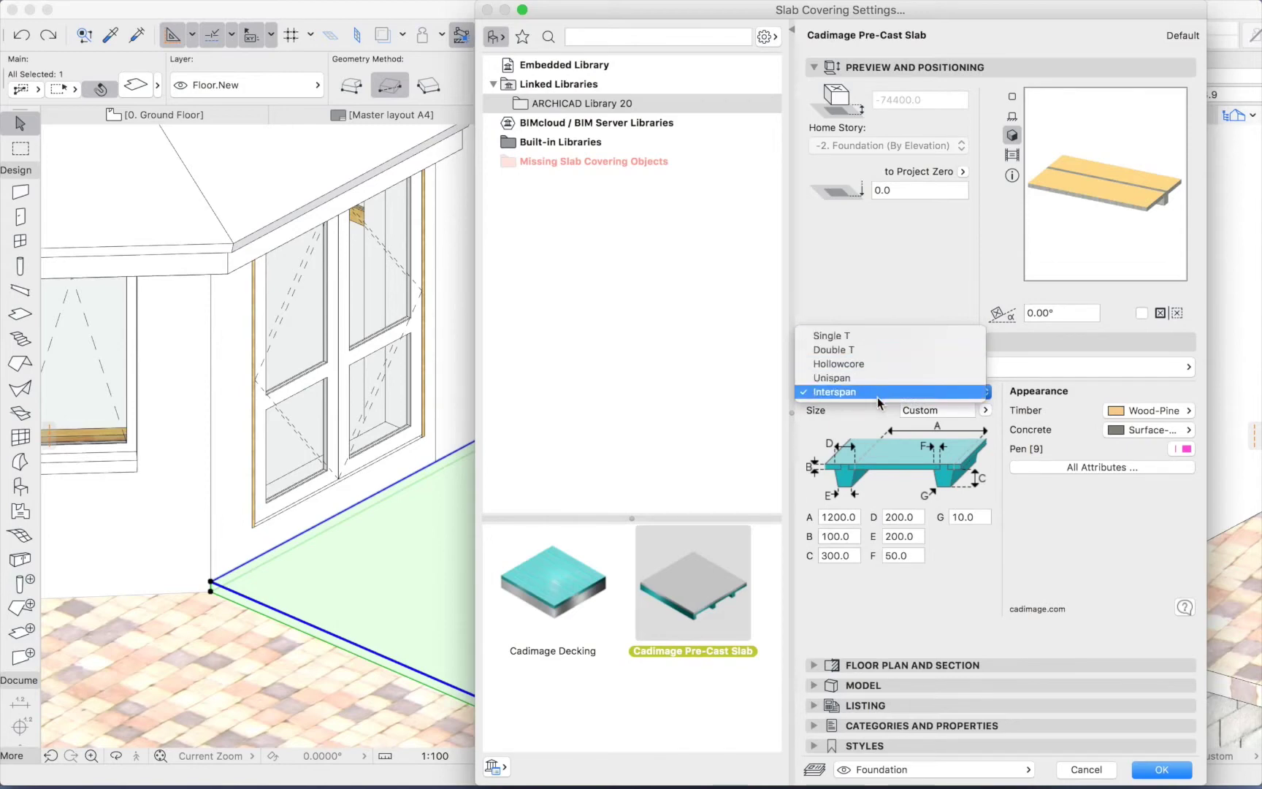
left_click(878, 394)
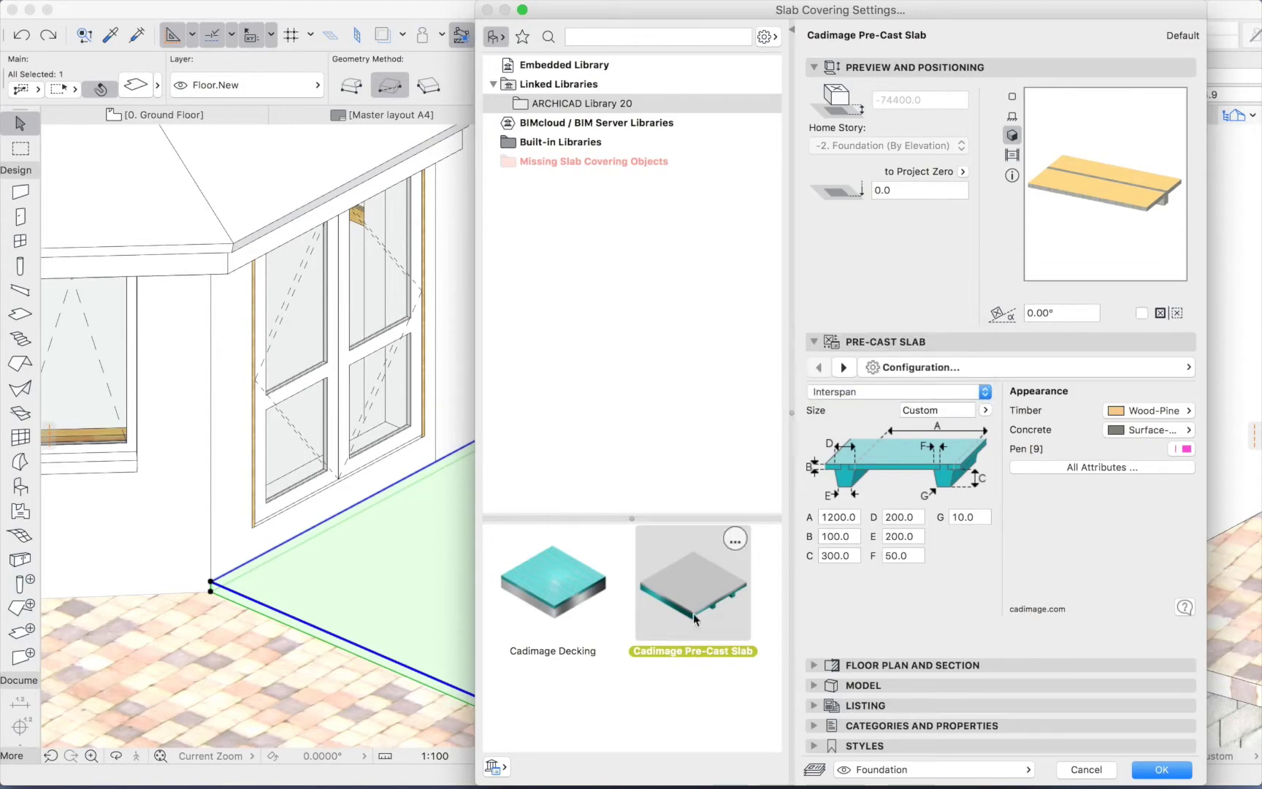
Choose the Cadimage Decking covering with a Reeded Profile and Square Grooves.
left_click(564, 596)
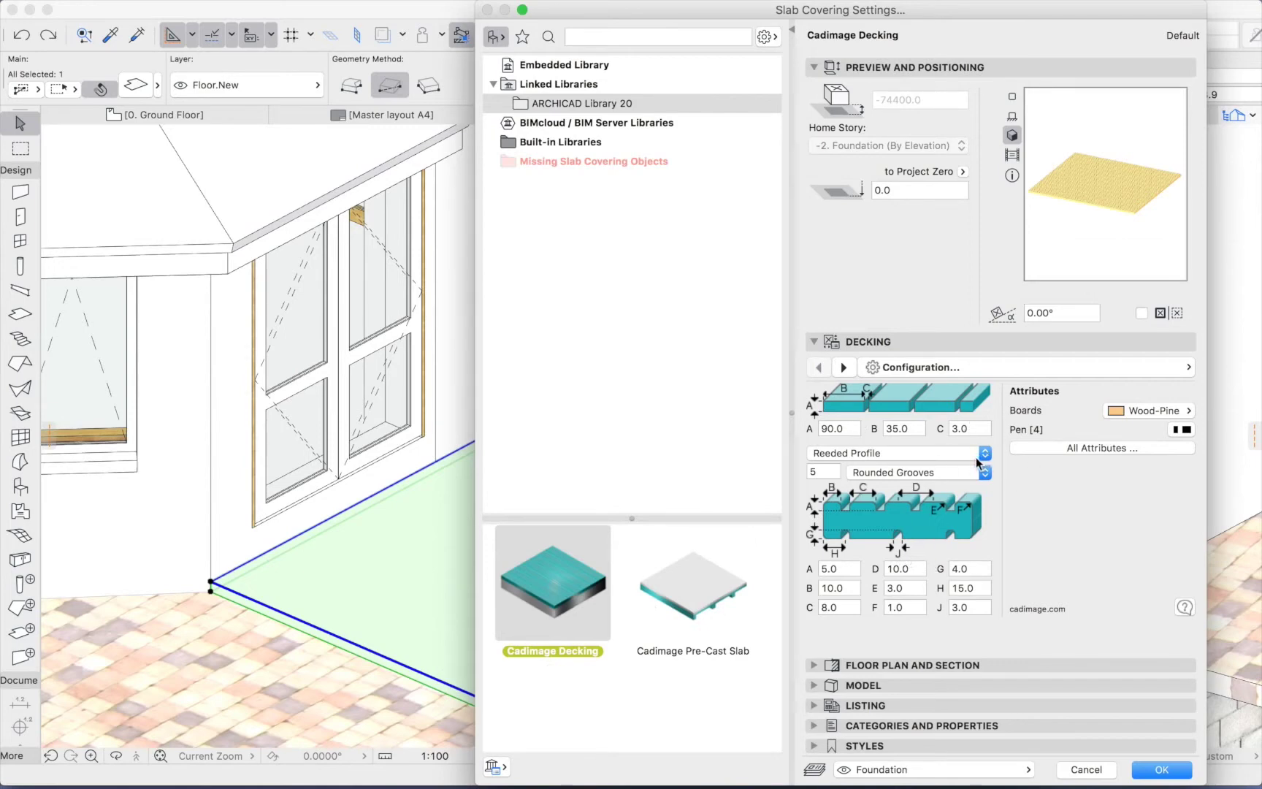
left_click(913, 453)
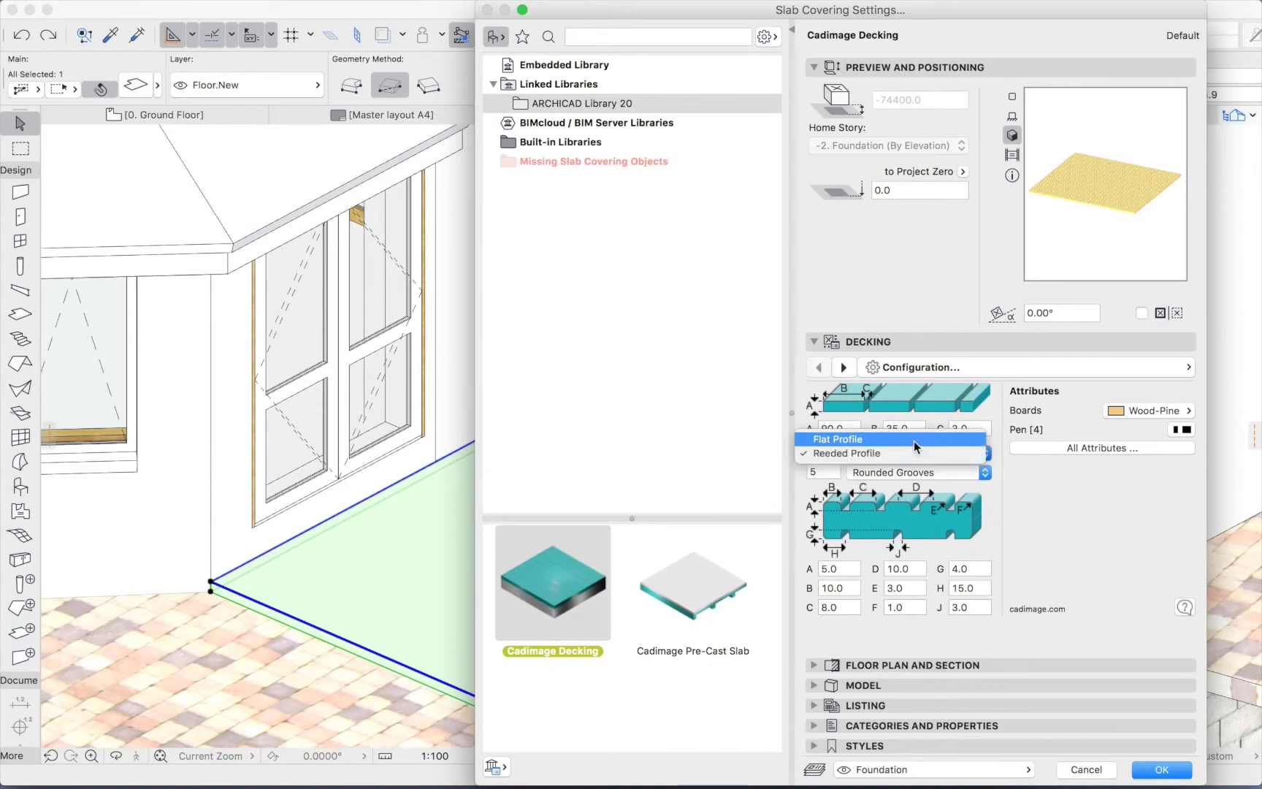
left_click(910, 440)
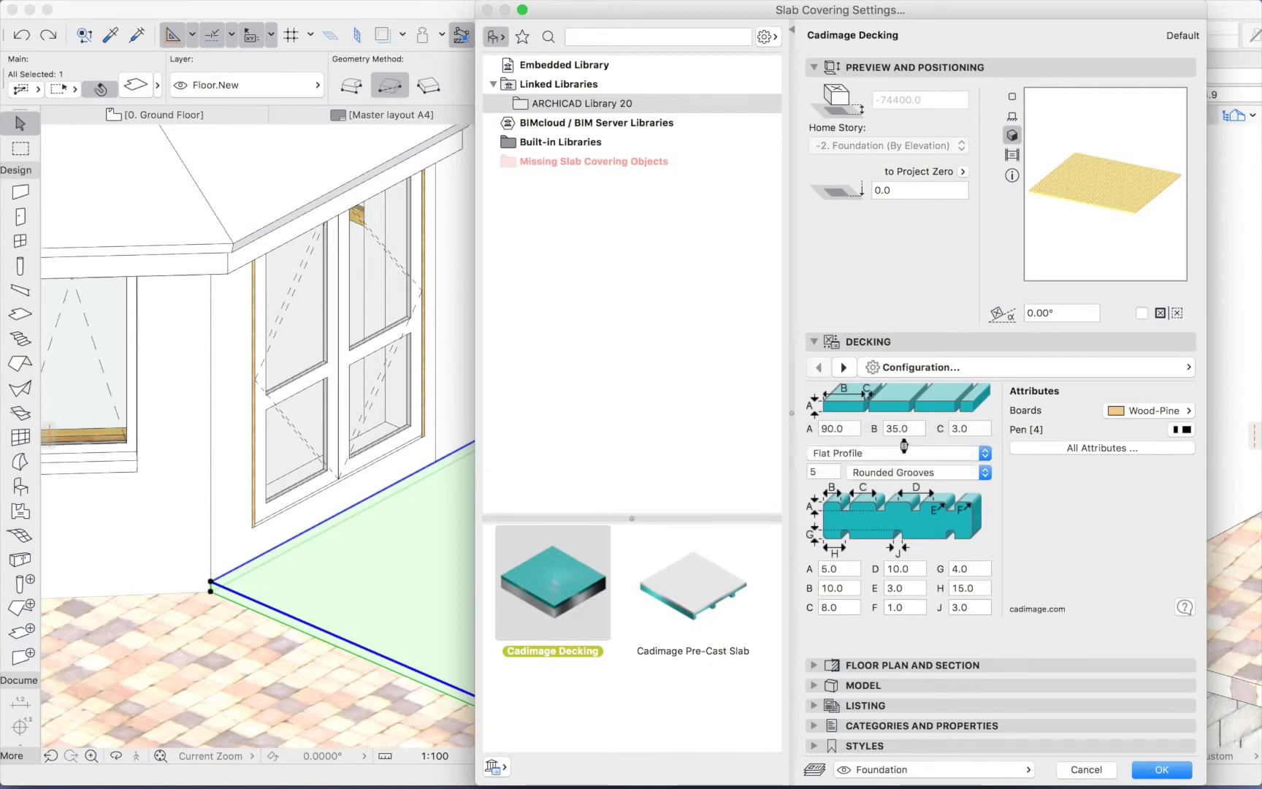
left_click(894, 454)
left_click(894, 468)
left_click(900, 476)
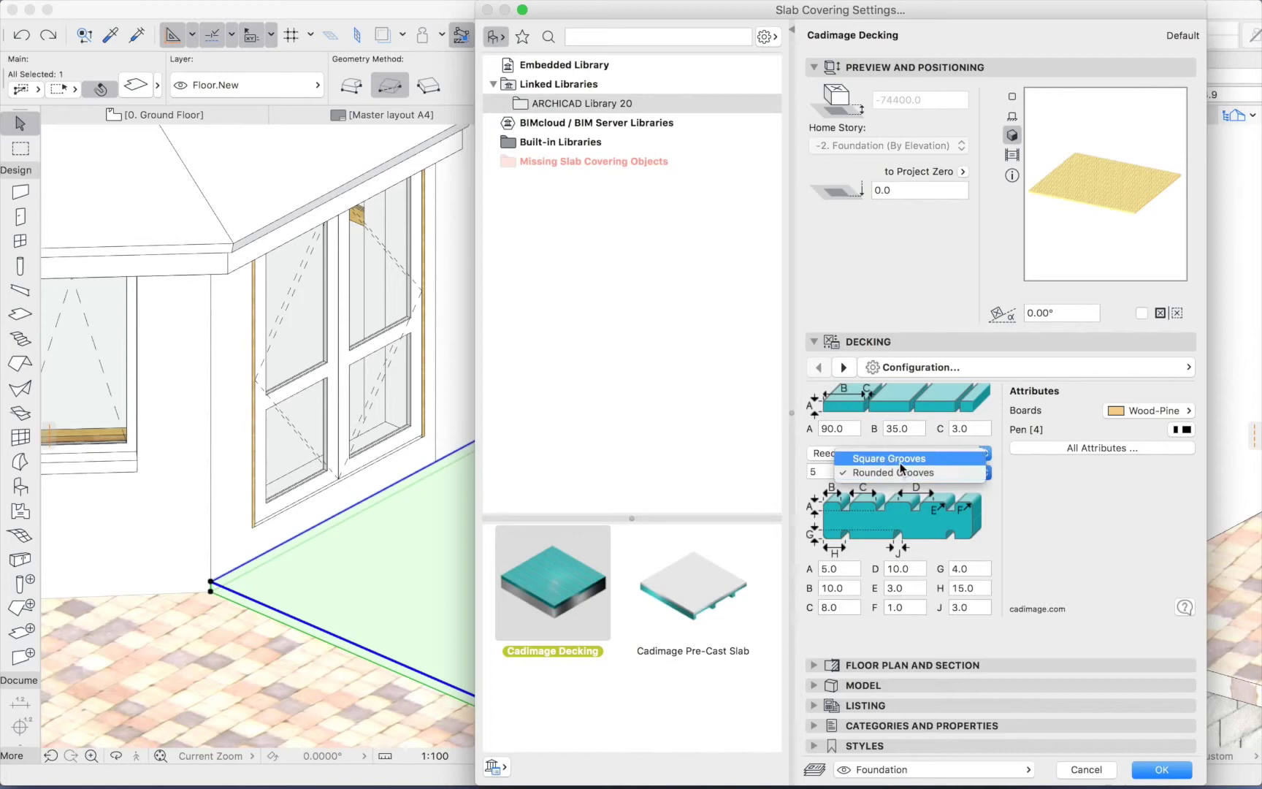
left_click(901, 458)
left_click(901, 474)
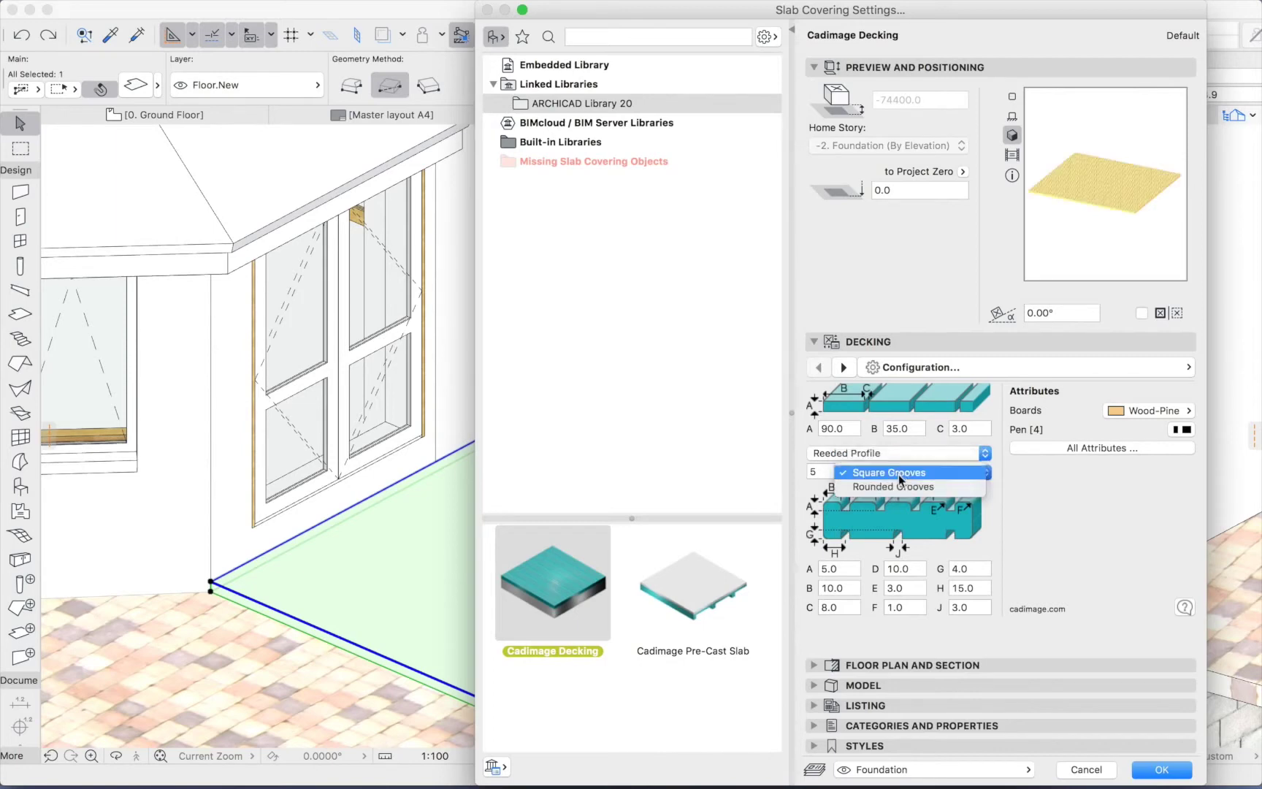
left_click(900, 486)
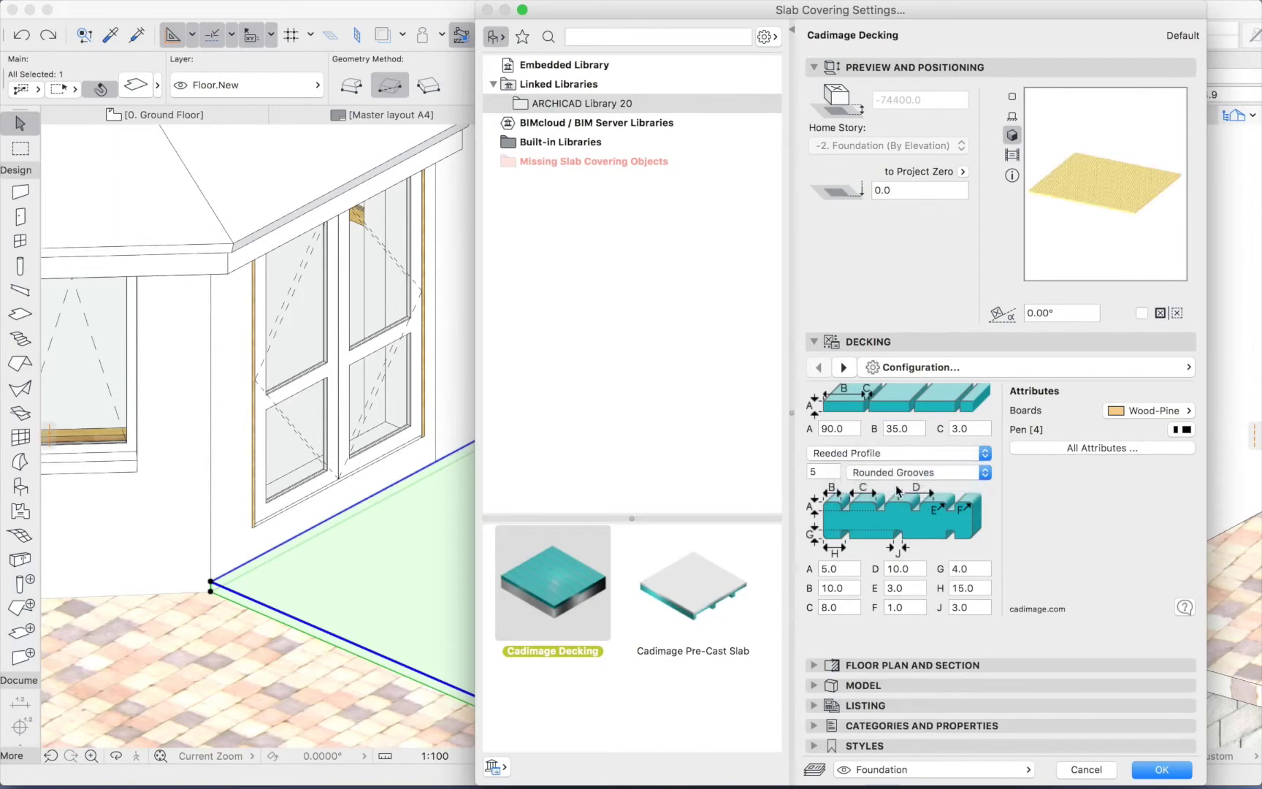
left_click(899, 475)
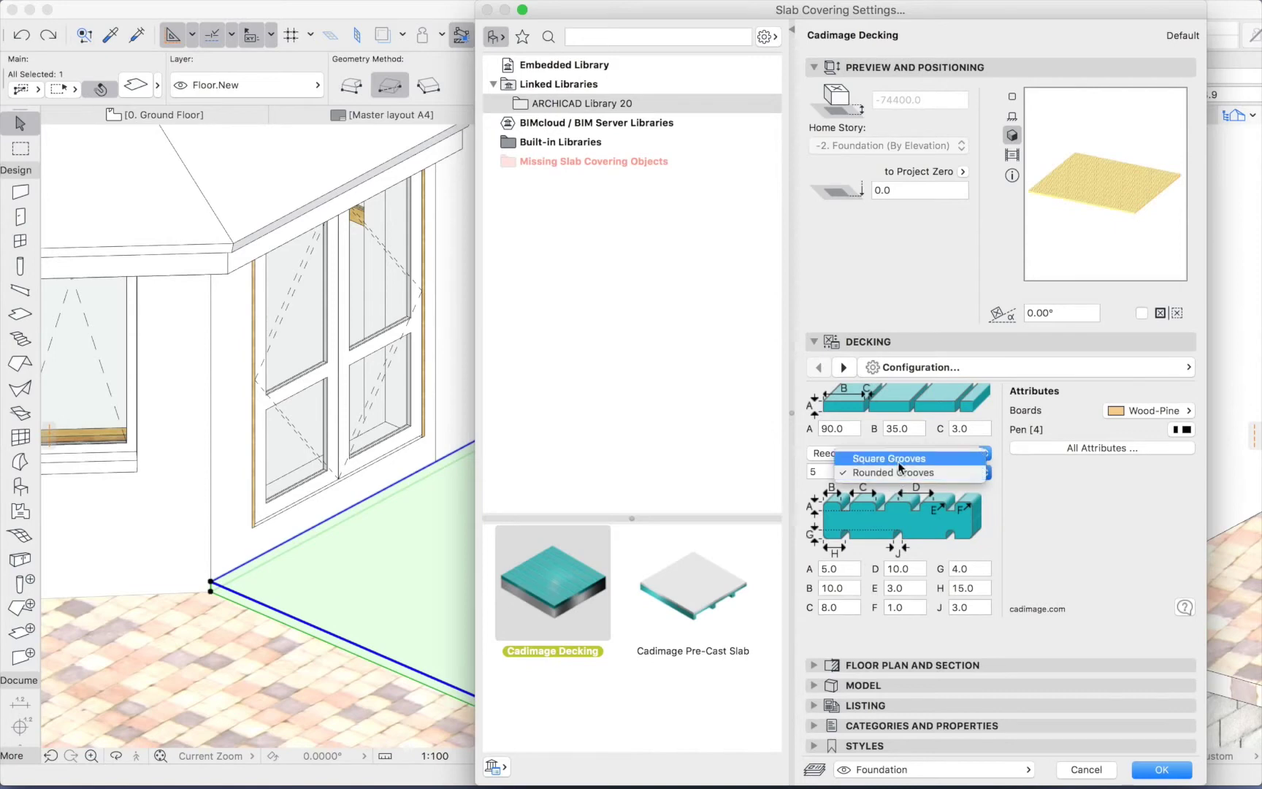
left_click(899, 466)
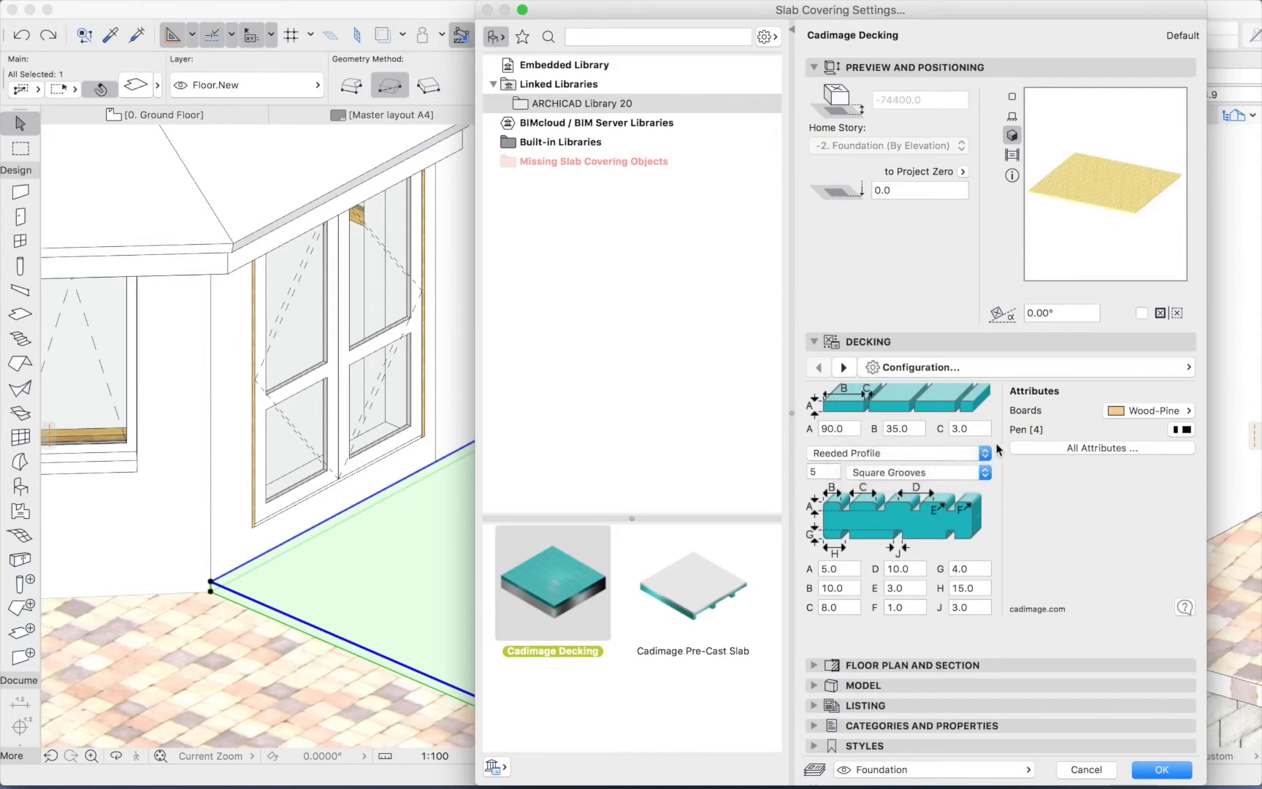
Set the gap between the decking boards, dimension C, to 5.
left_click_drag(979, 431, 949, 434)
type("5")
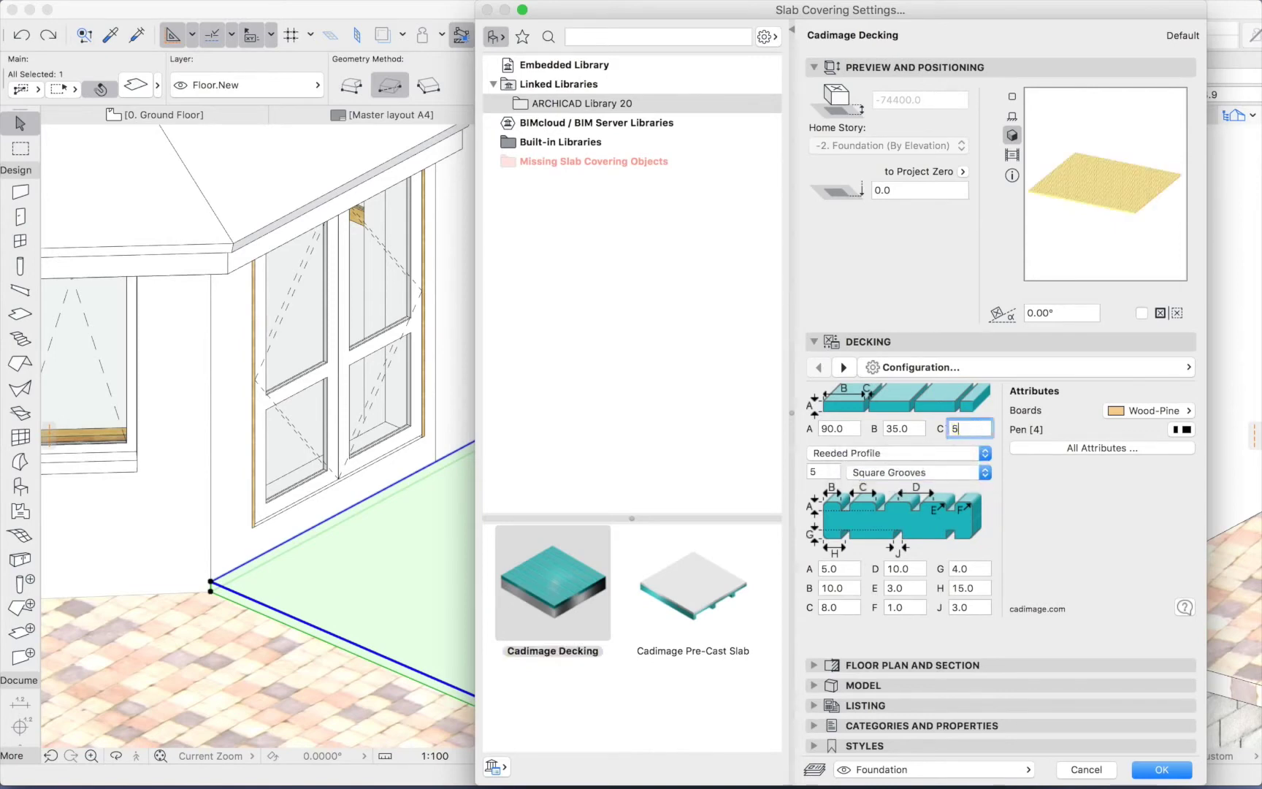
key("Tab")
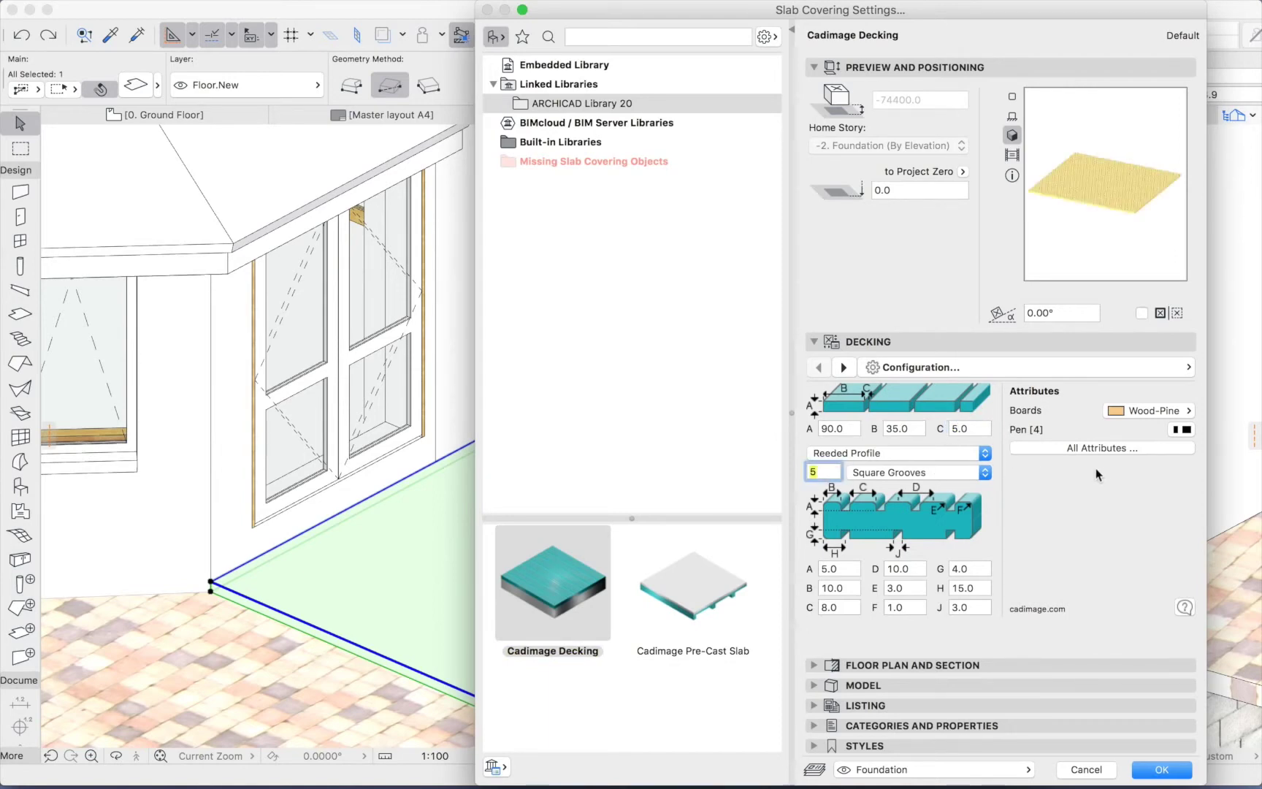
Give the decking boards the Wood surface and set their edge pen to pen 1 (0.10 mm).
left_click(1167, 410)
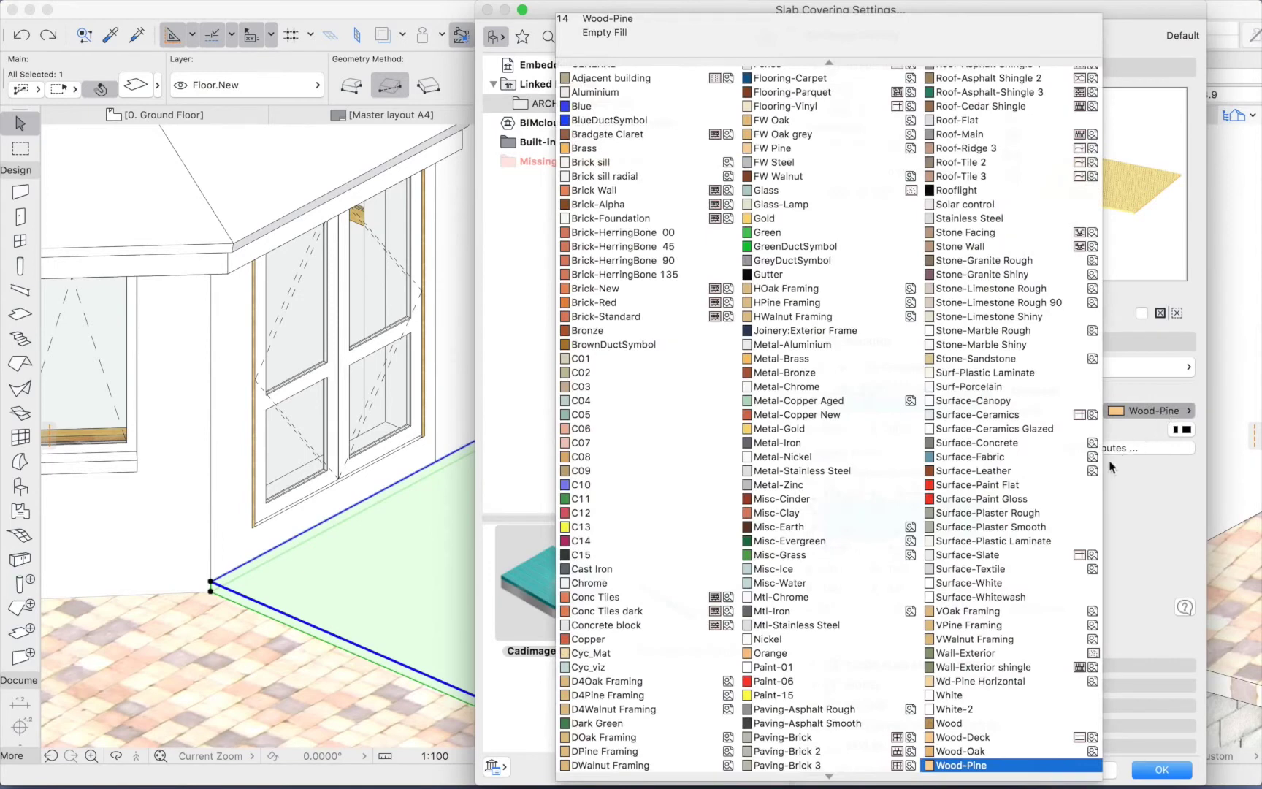
left_click(968, 724)
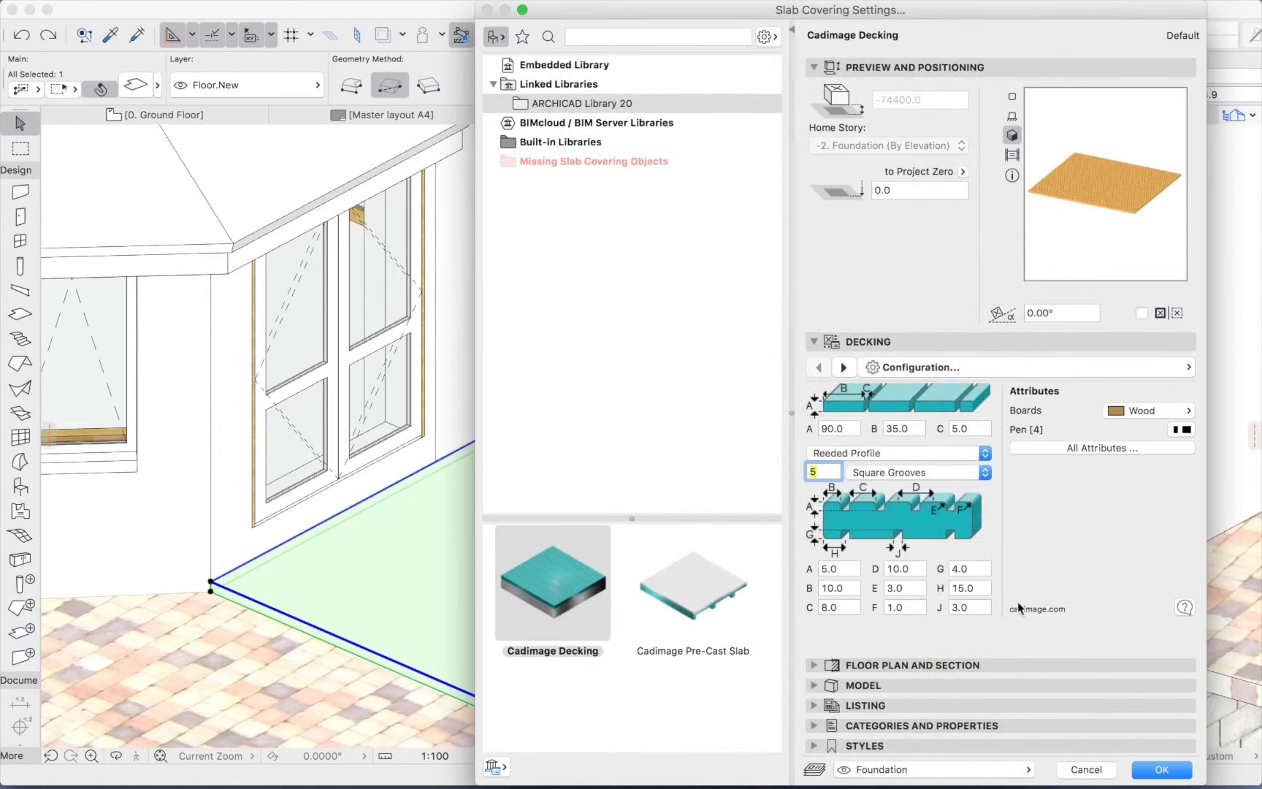
left_click(1183, 429)
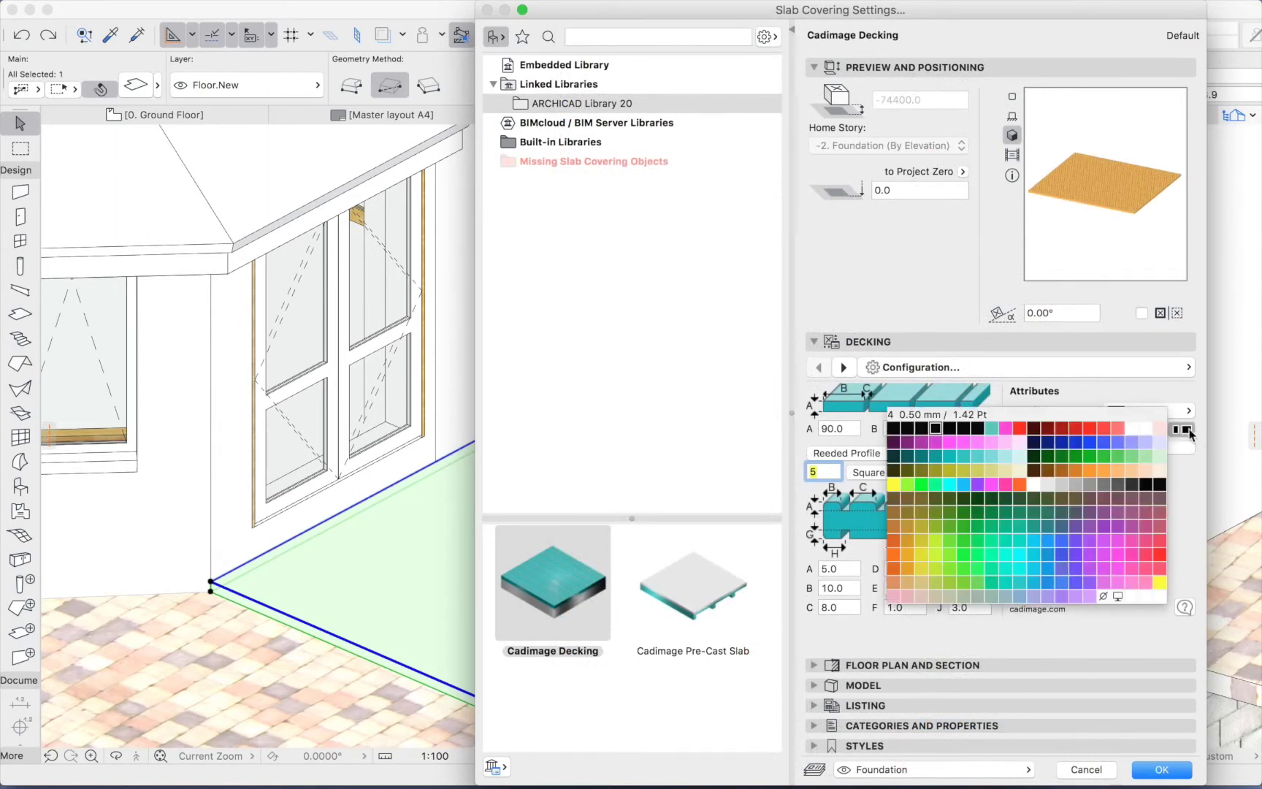
left_click(893, 429)
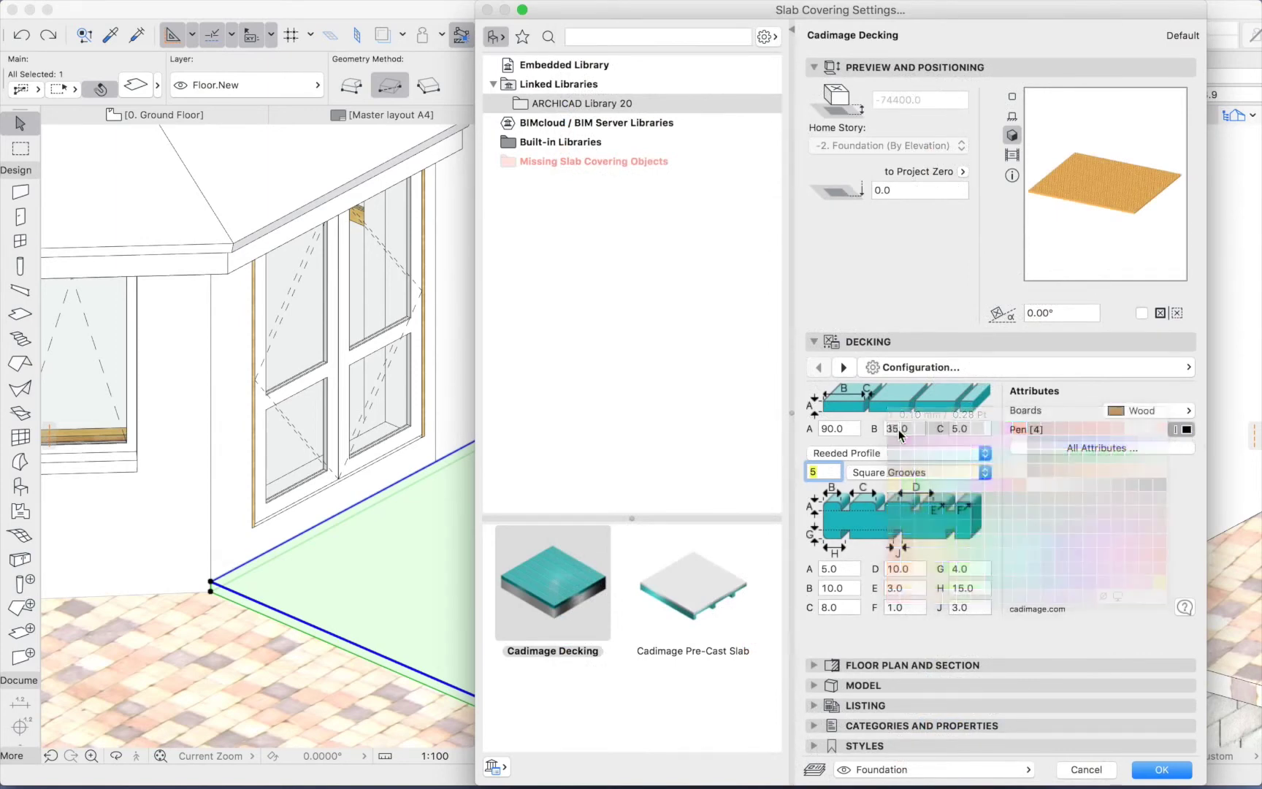
In the full decking attributes, set the Outline pen to 1 and leave the Fill Type as Empty Fill.
left_click(1118, 448)
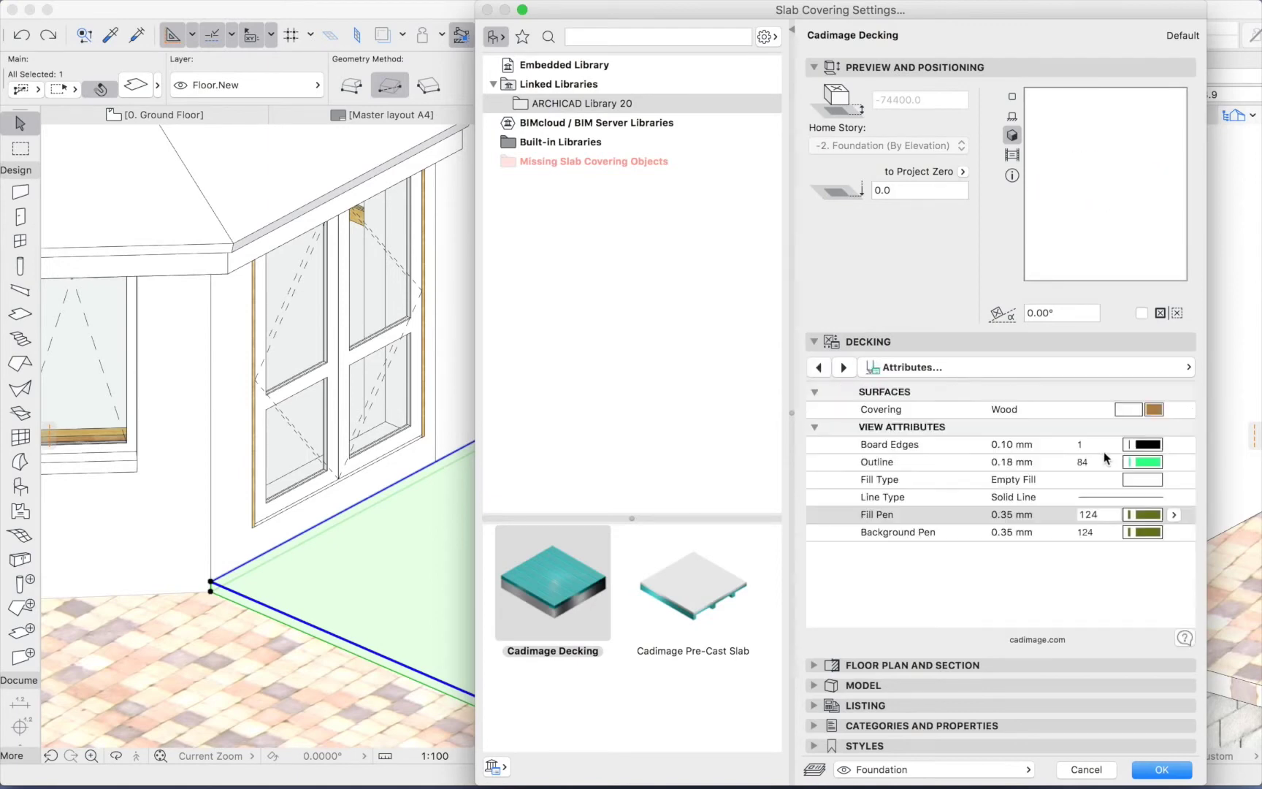
left_click(1158, 463)
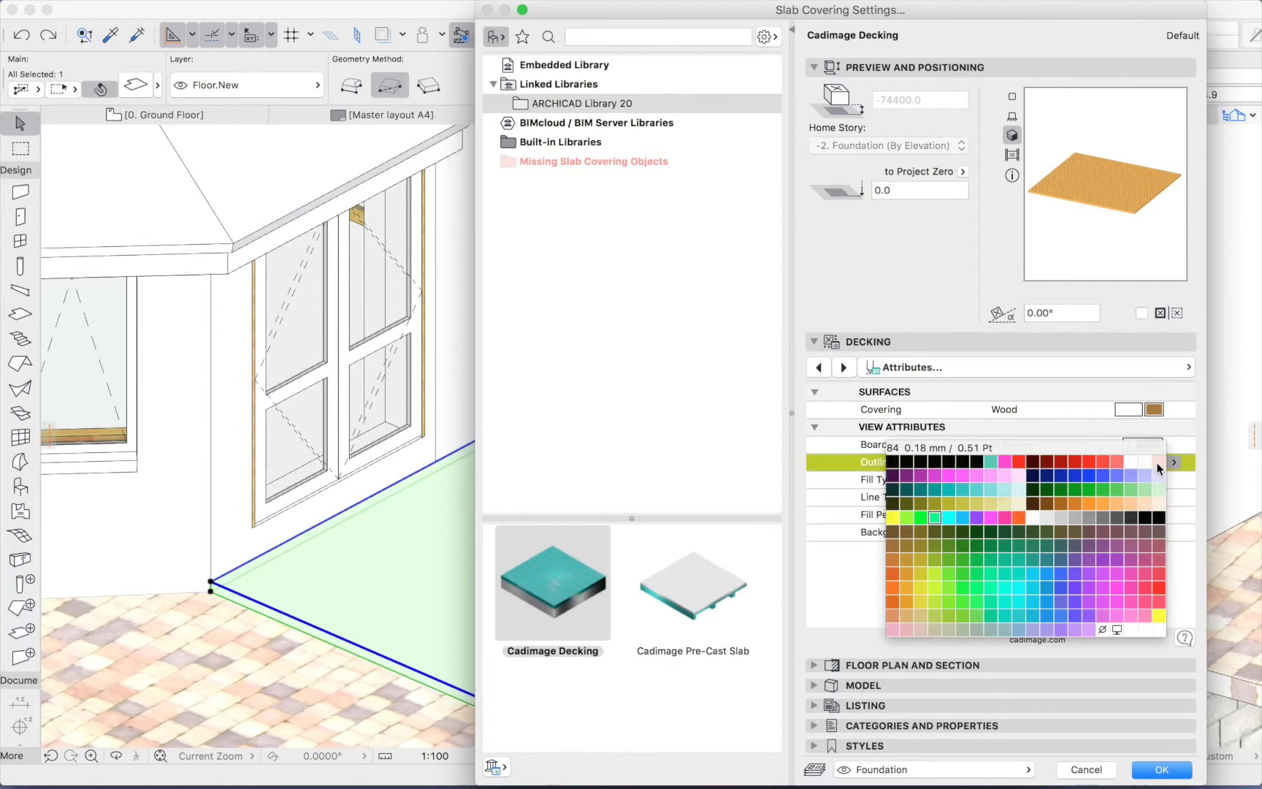
left_click(892, 461)
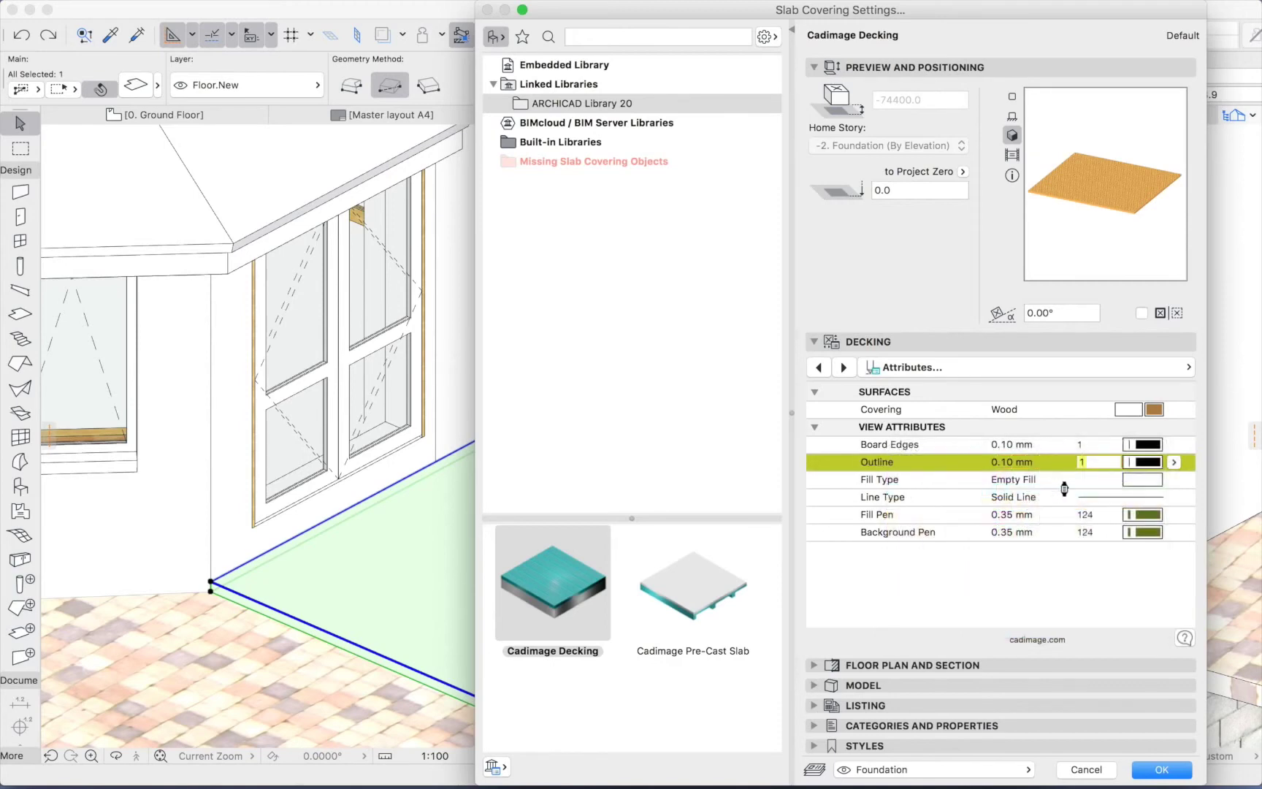
left_click(1160, 484)
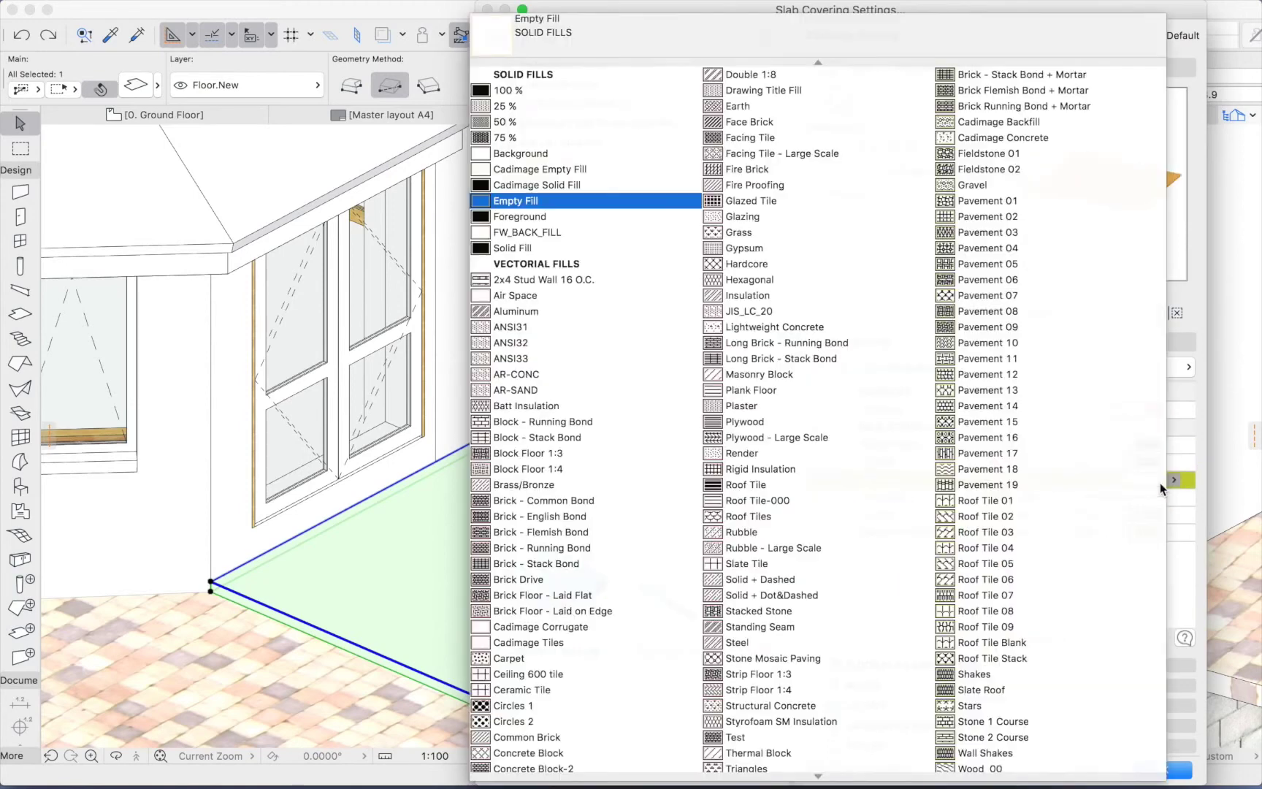
key("Escape")
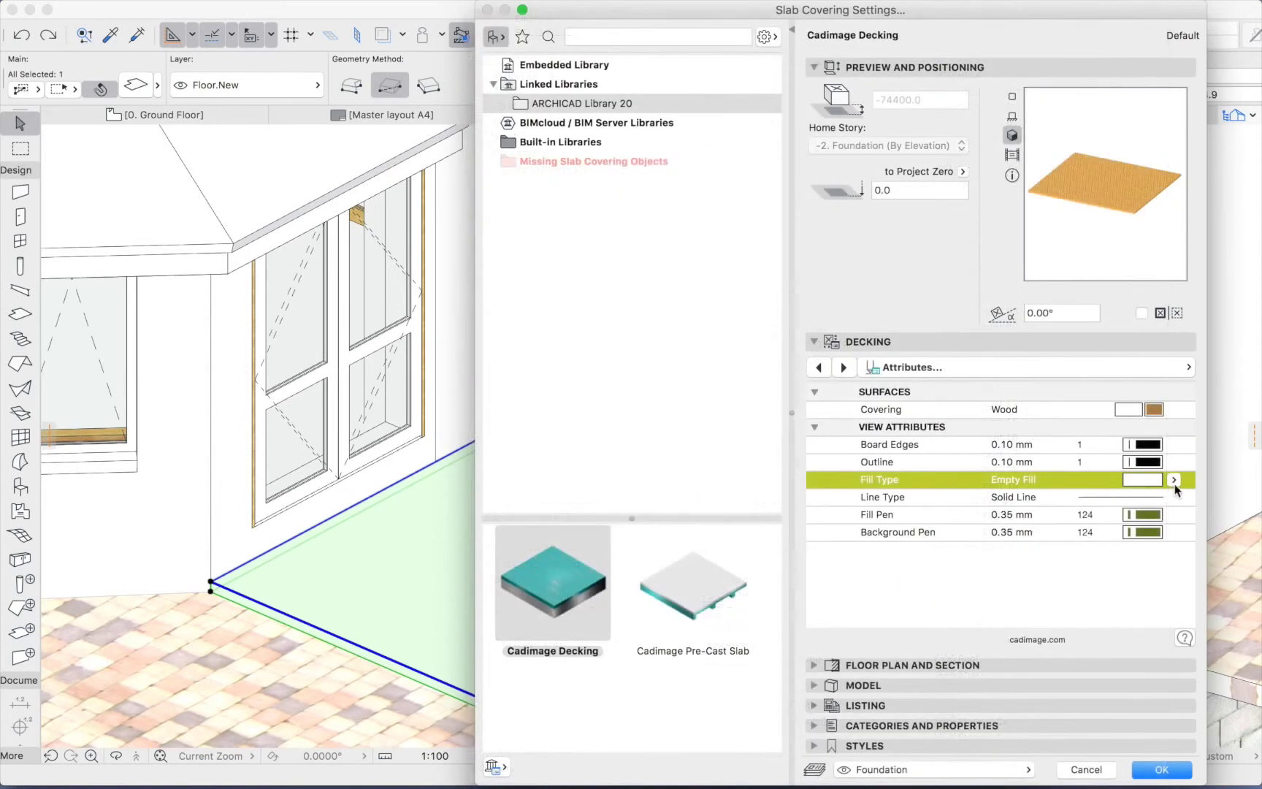
Set the decking's Fill Pen to 18 and its Background Pen to Transparent, and apply the covering to the slab.
left_click(1148, 516)
left_click(1130, 516)
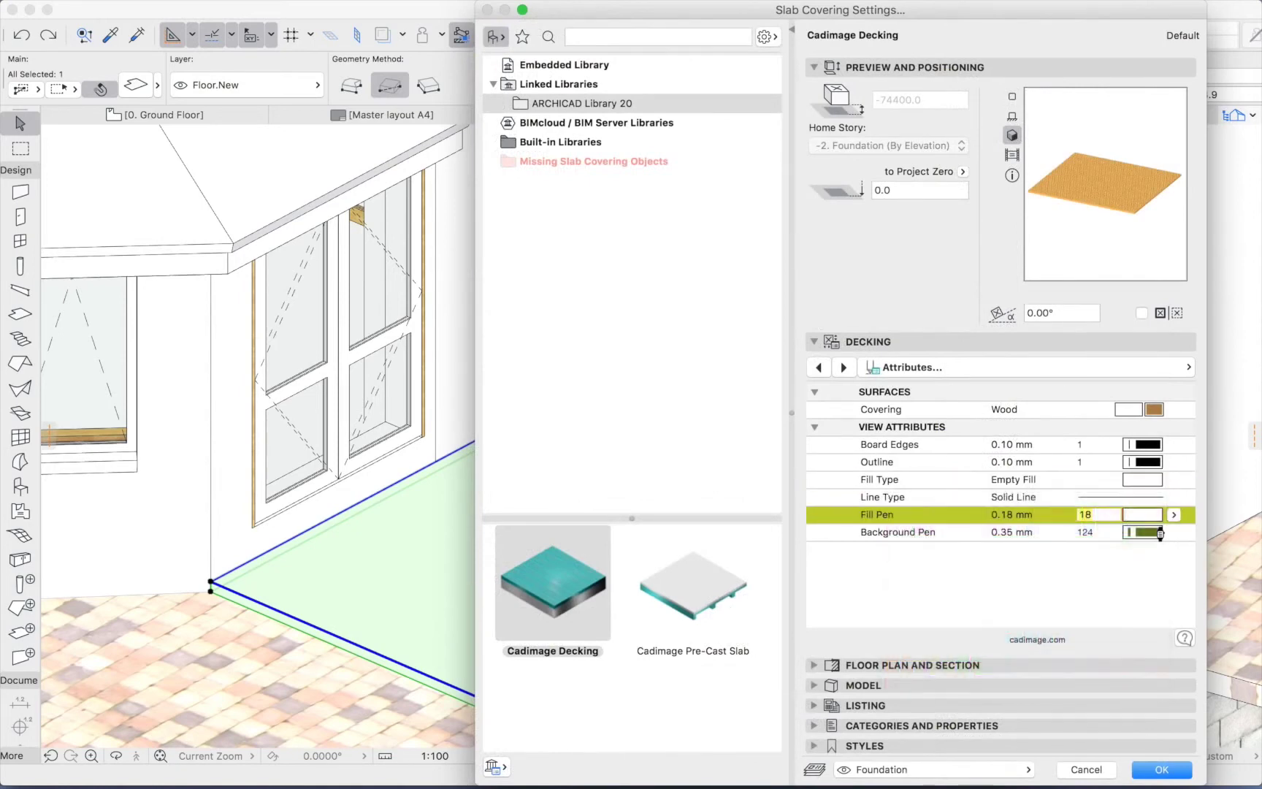
left_click(1160, 533)
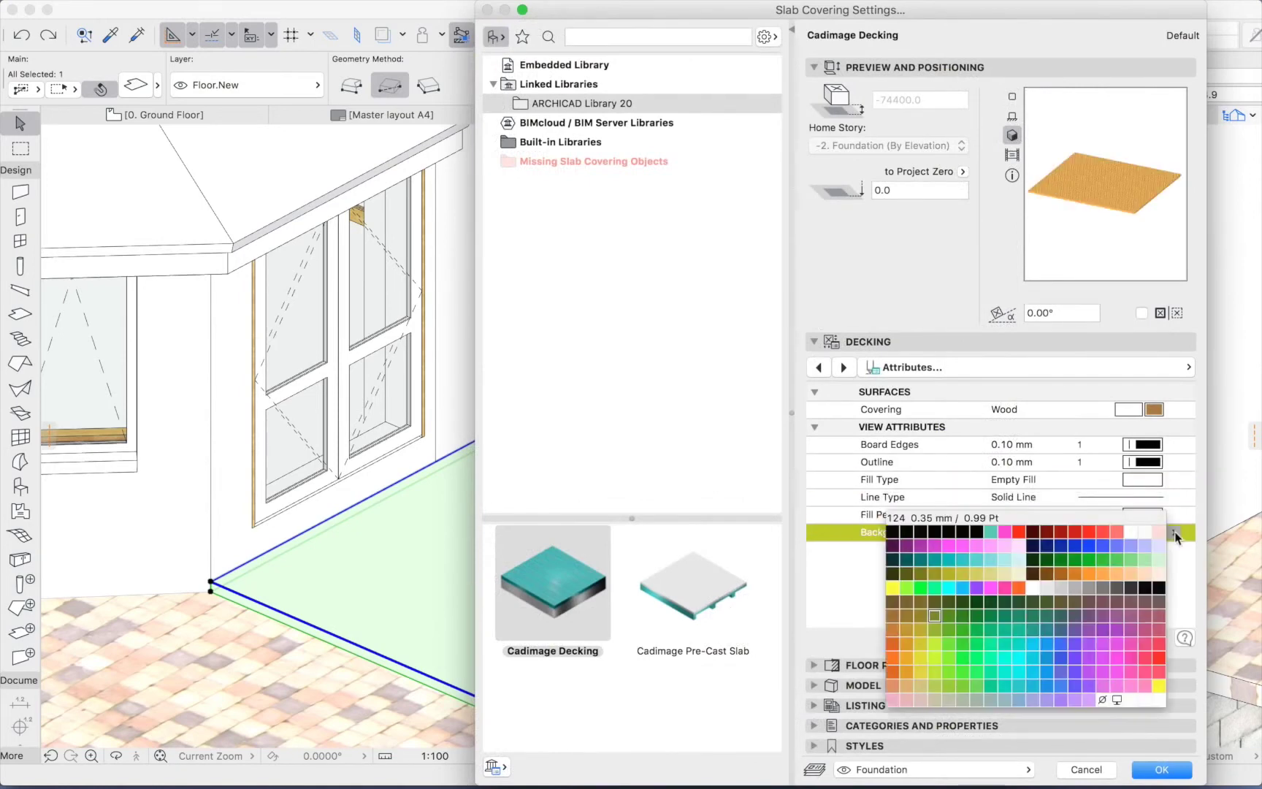
left_click(1101, 701)
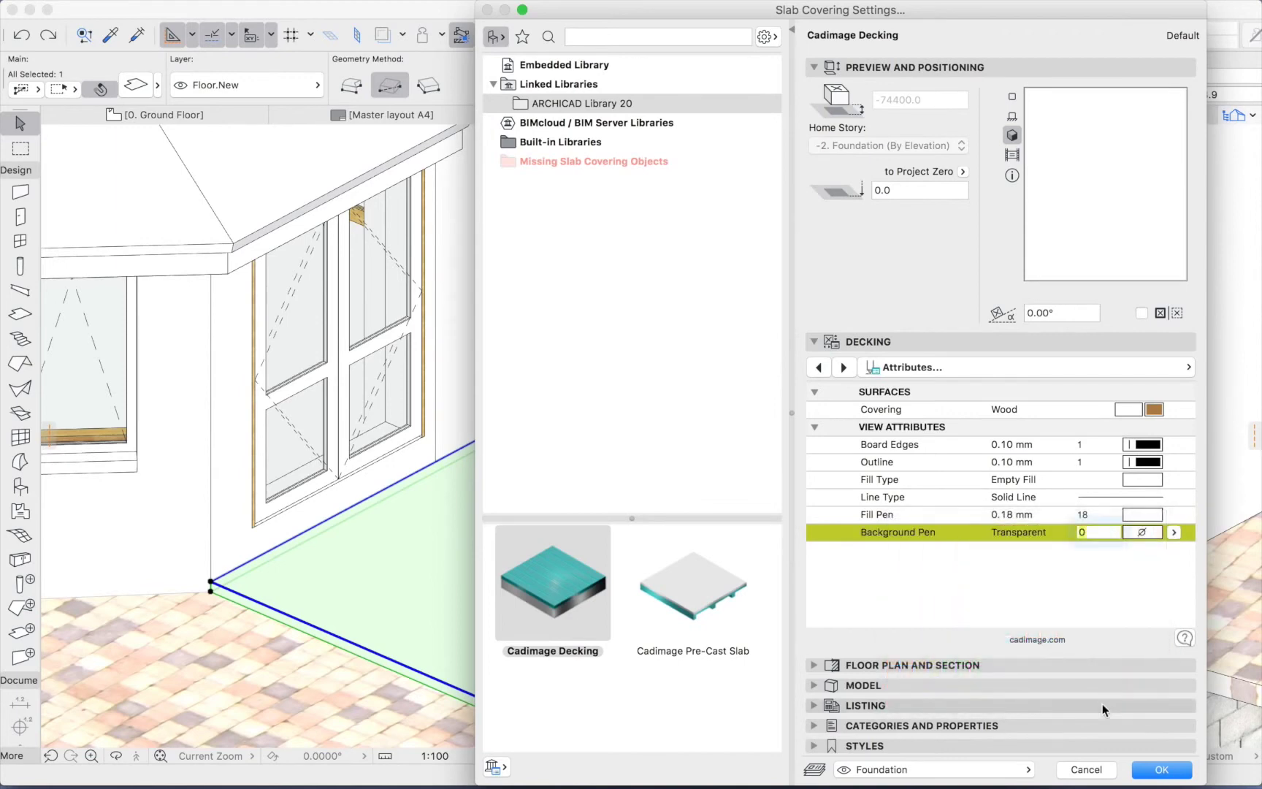
left_click(1162, 770)
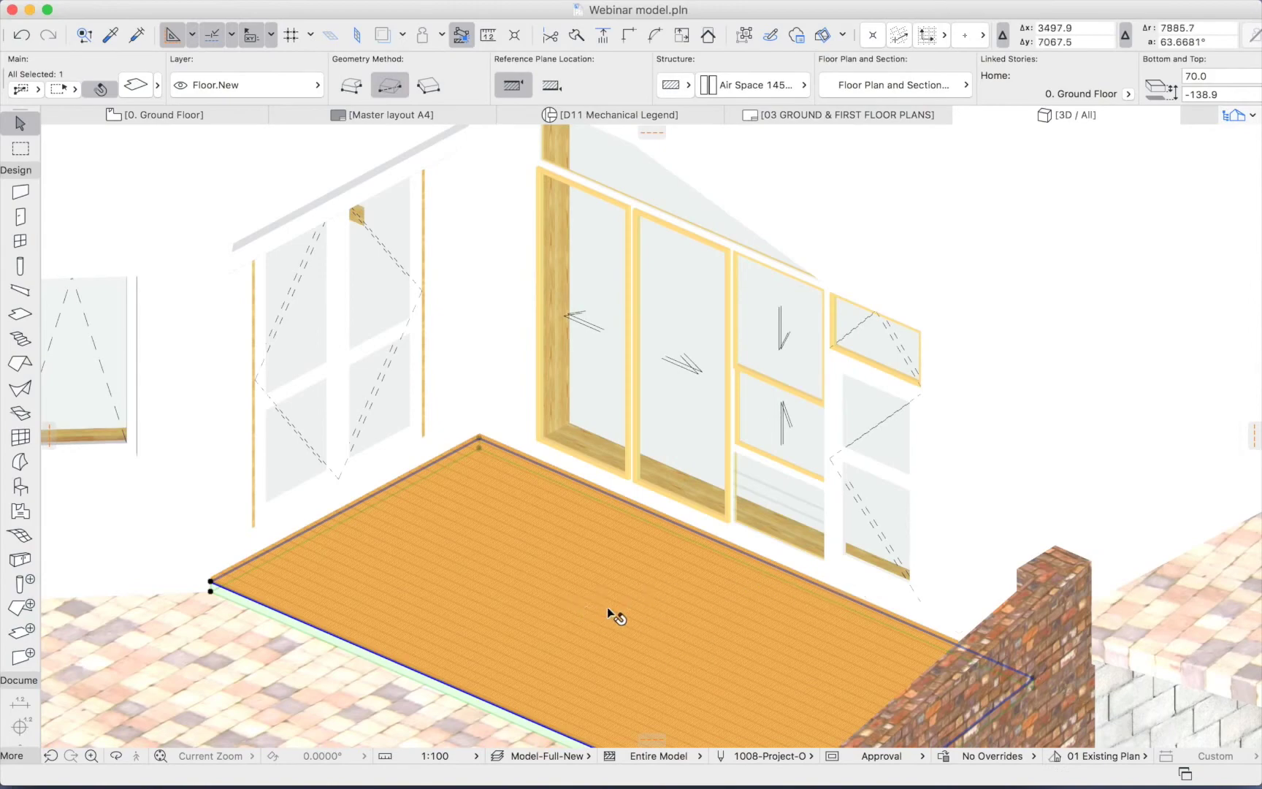
scroll(607, 612, "down", 5)
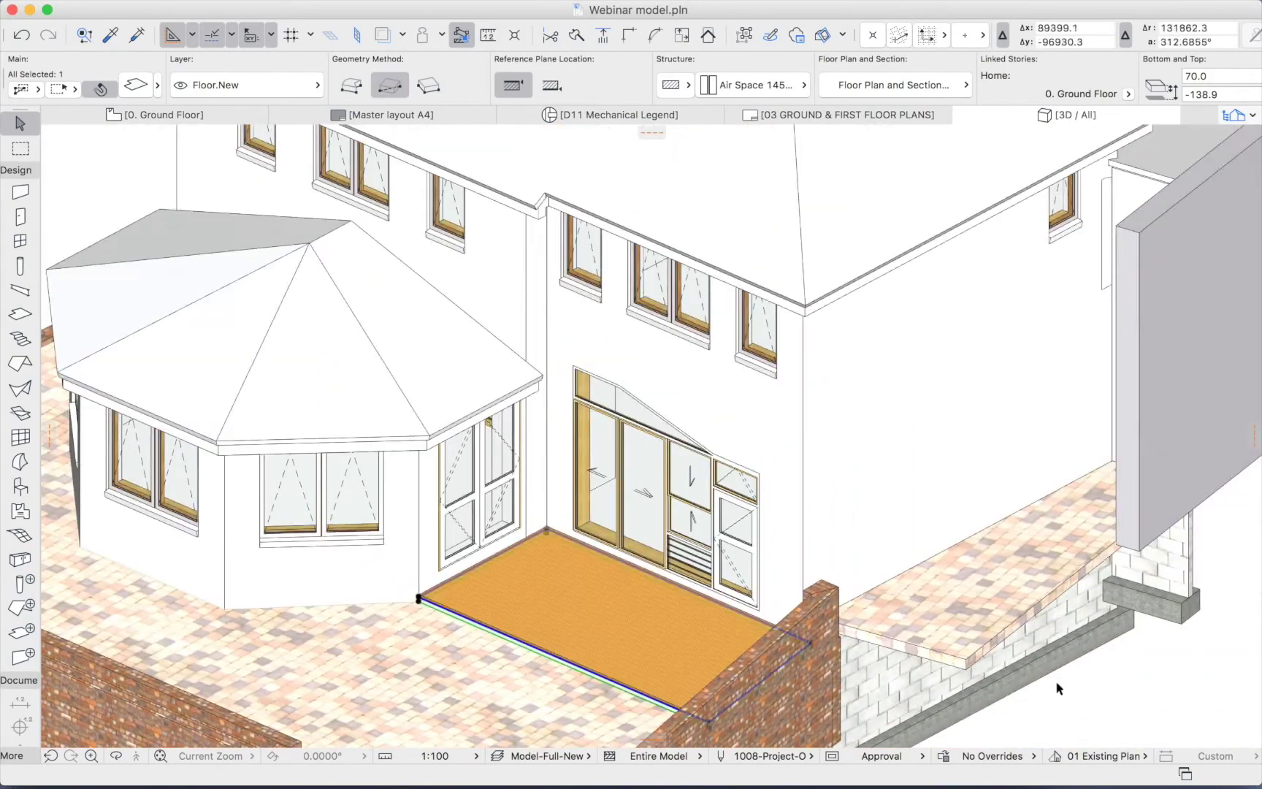
key("Escape")
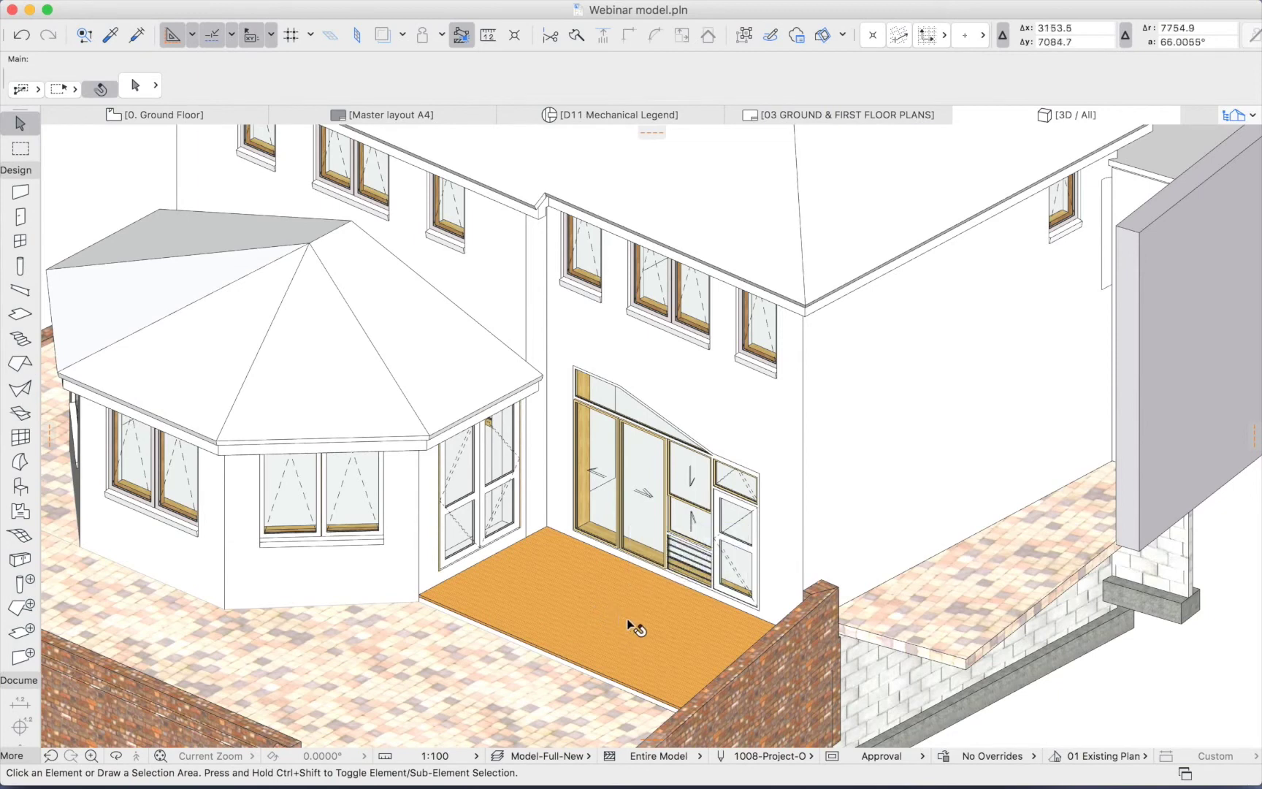
Isolate the decking covering in 3D and examine the reeded board profile, grooves and gaps at its corner.
left_click(673, 633)
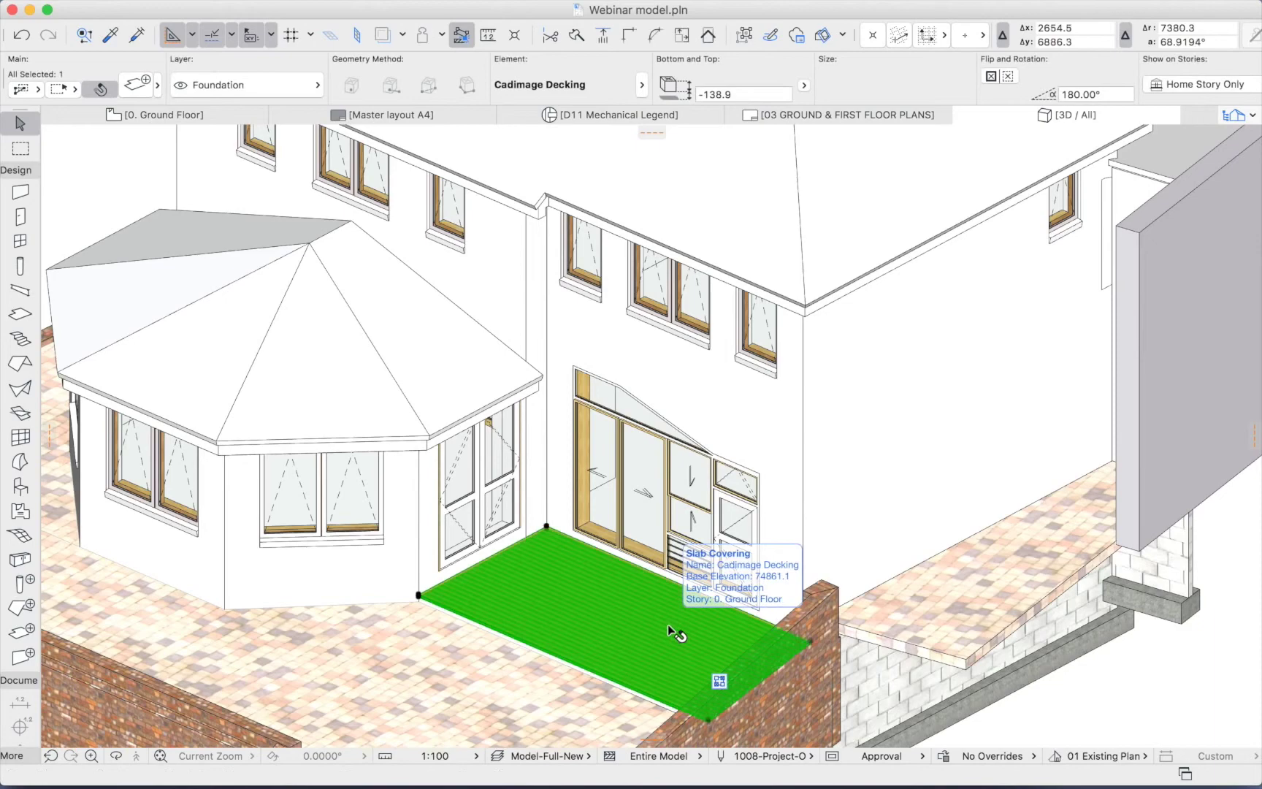
key("F5")
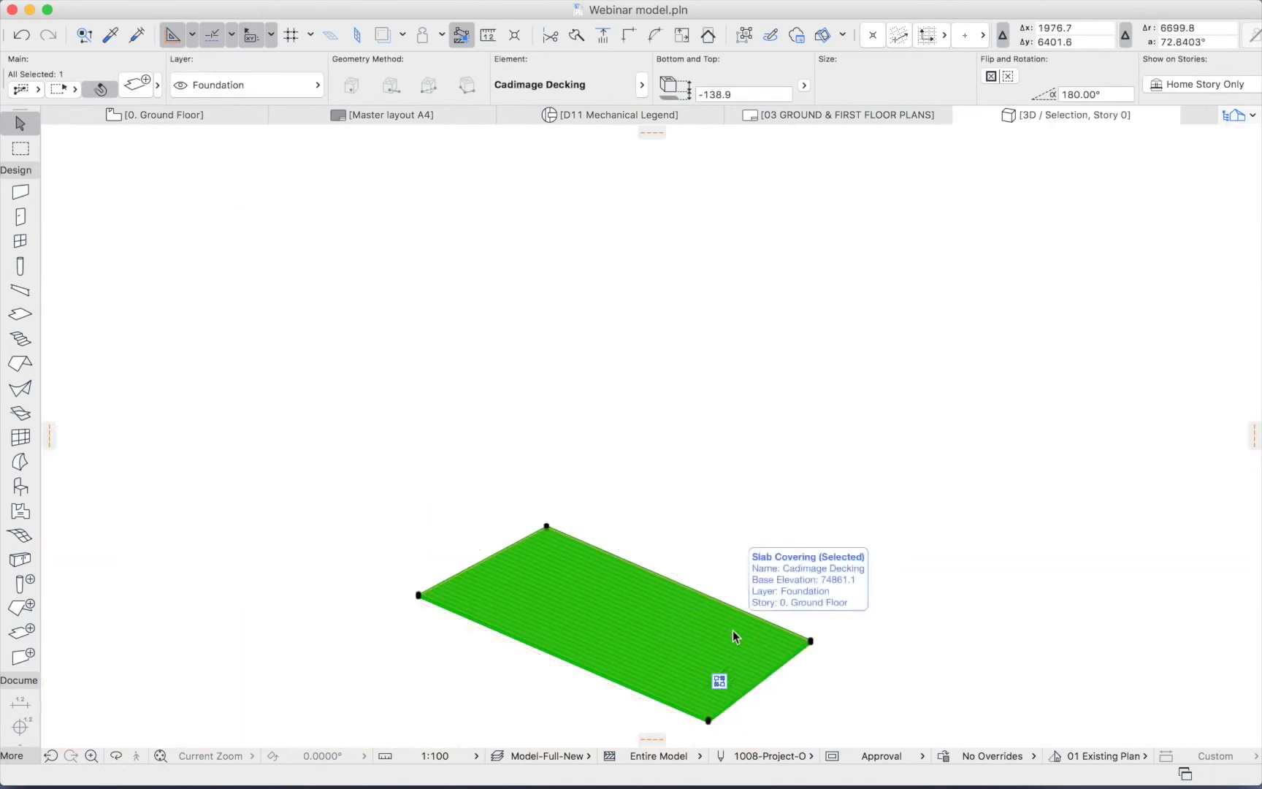
left_click(823, 644)
scroll(810, 645, "up", 10)
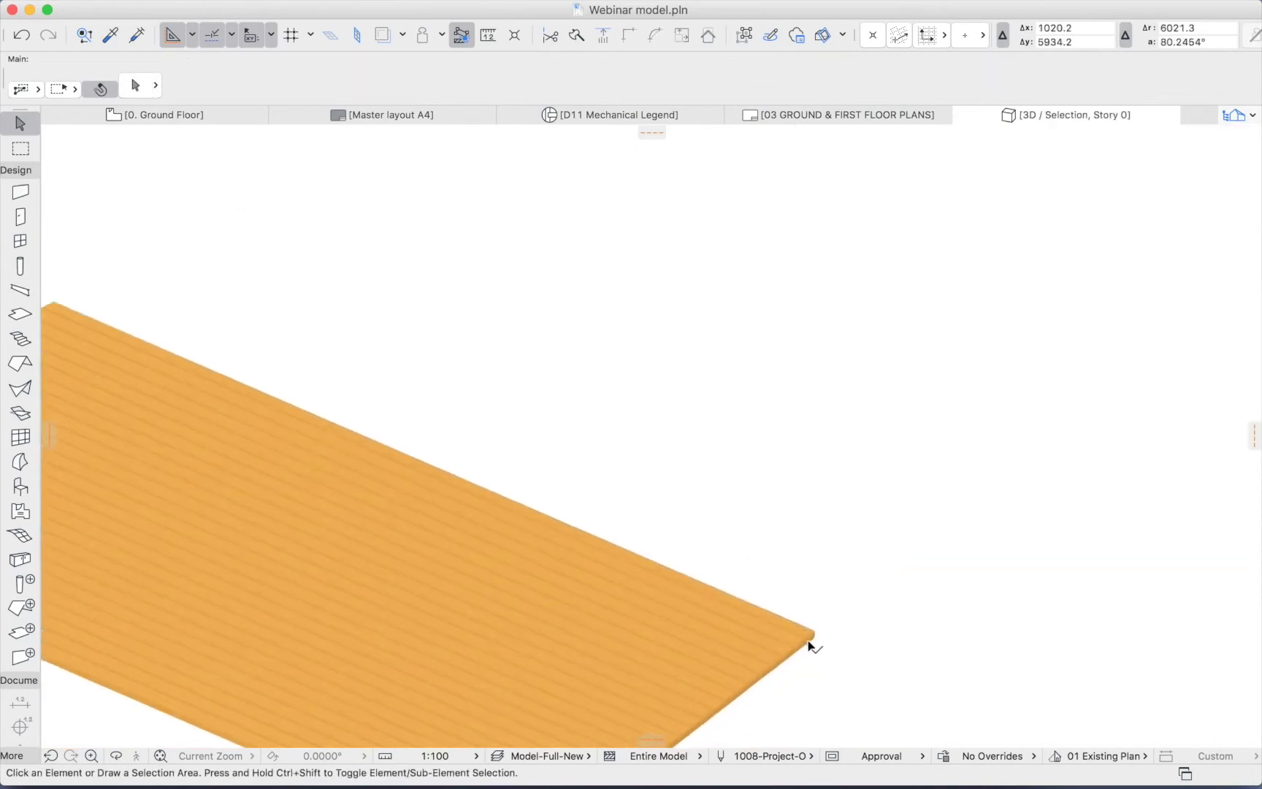
scroll(810, 645, "up", 5)
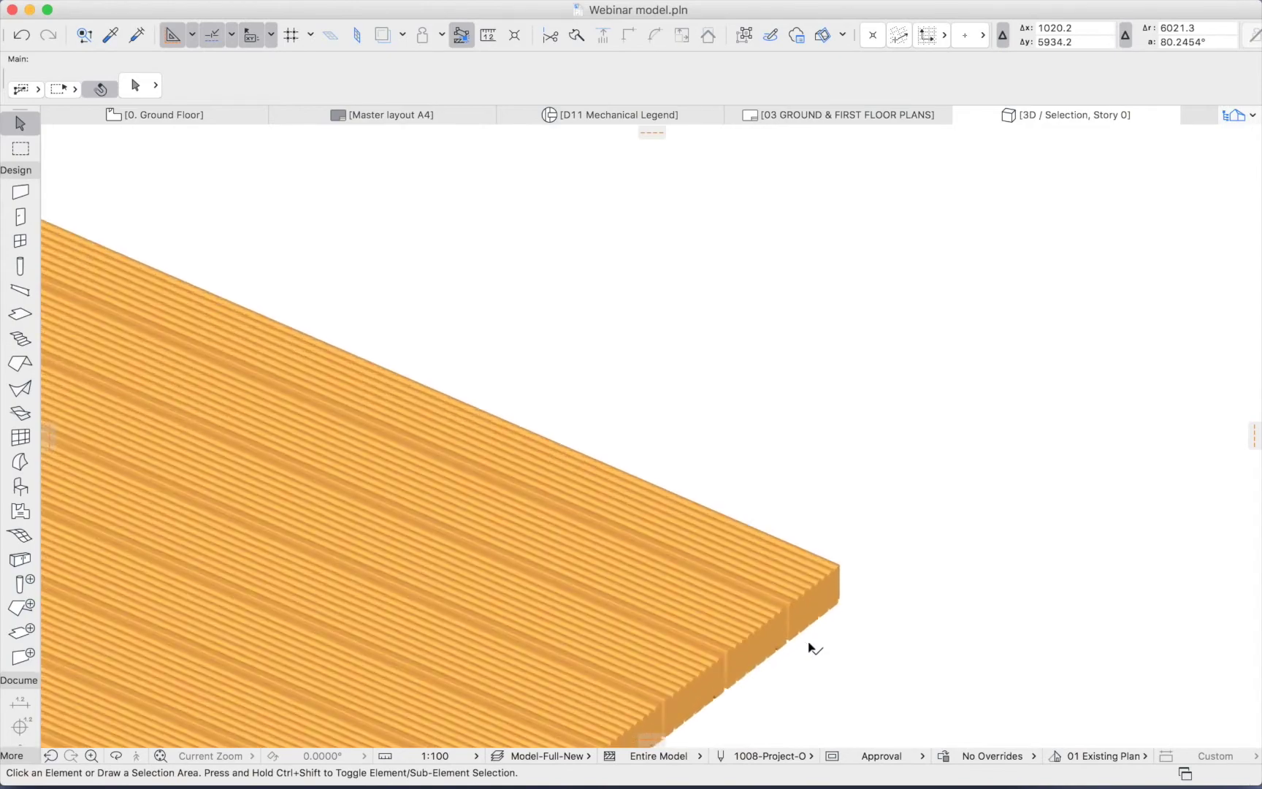
scroll(810, 645, "up", 1)
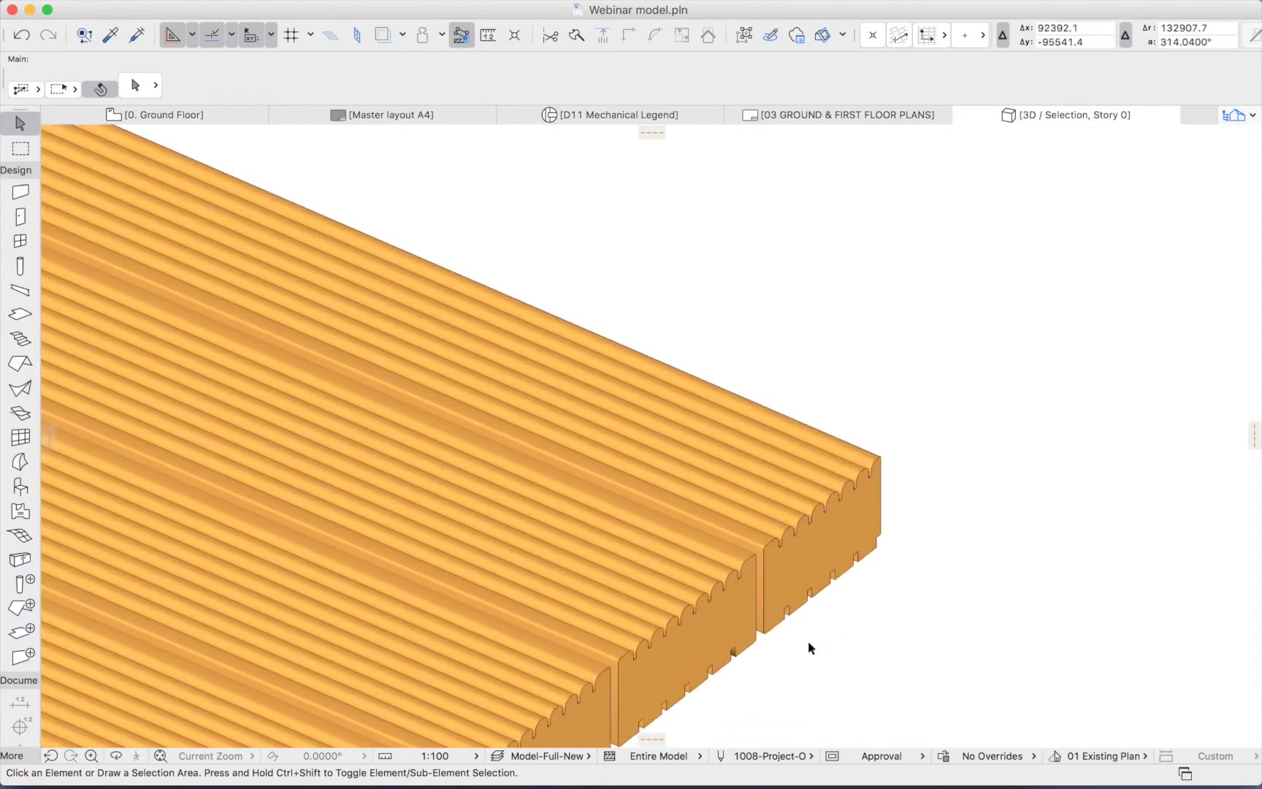
left_click(786, 544)
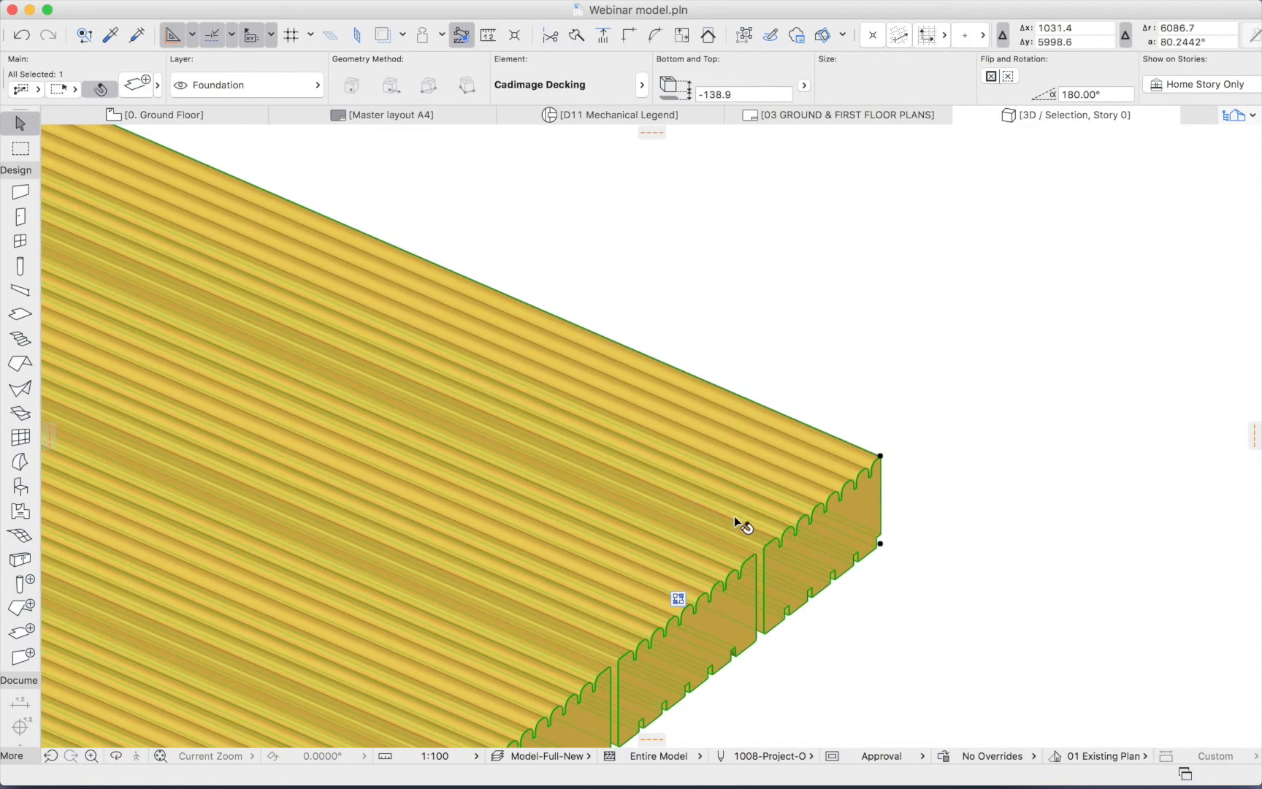
Leave the close-up of the decking and show the entire house model in 3D again.
scroll(734, 516, "down", 5)
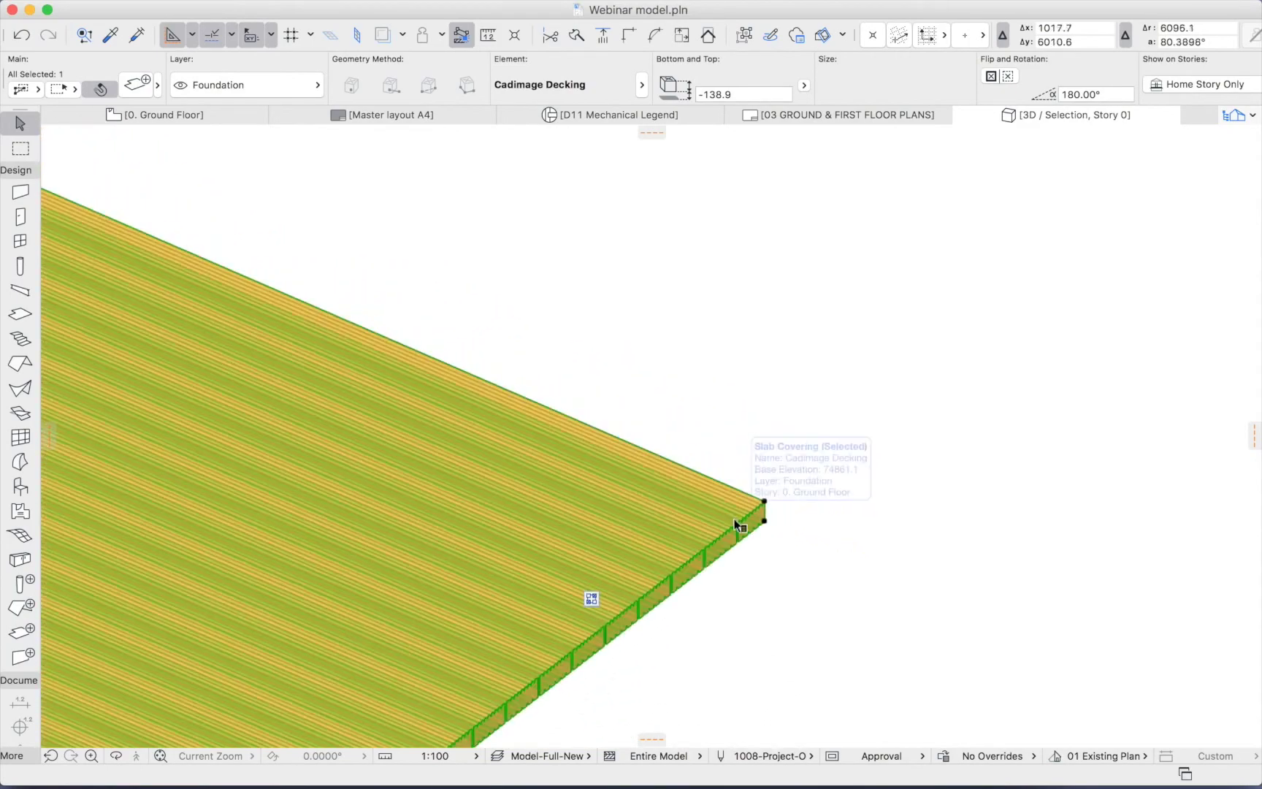
scroll(733, 518, "down", 10)
left_click(764, 540)
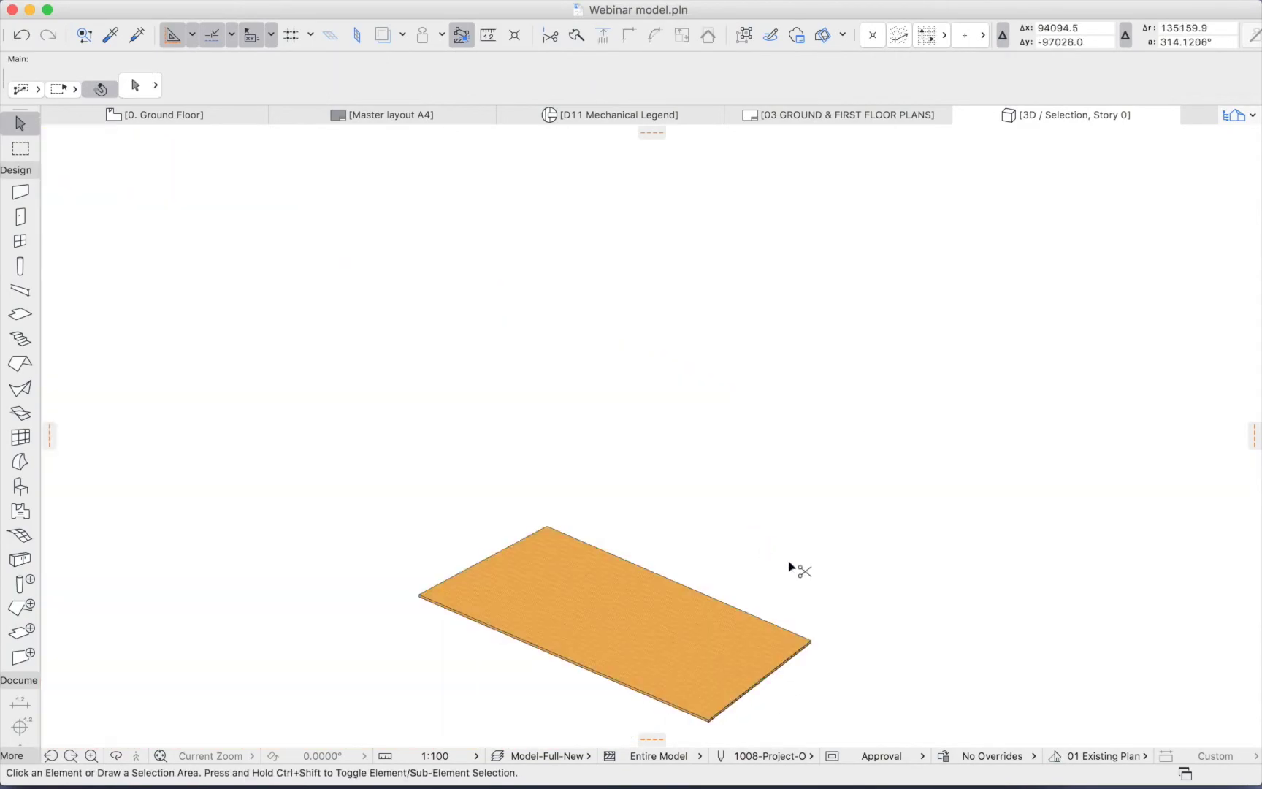
key("F5")
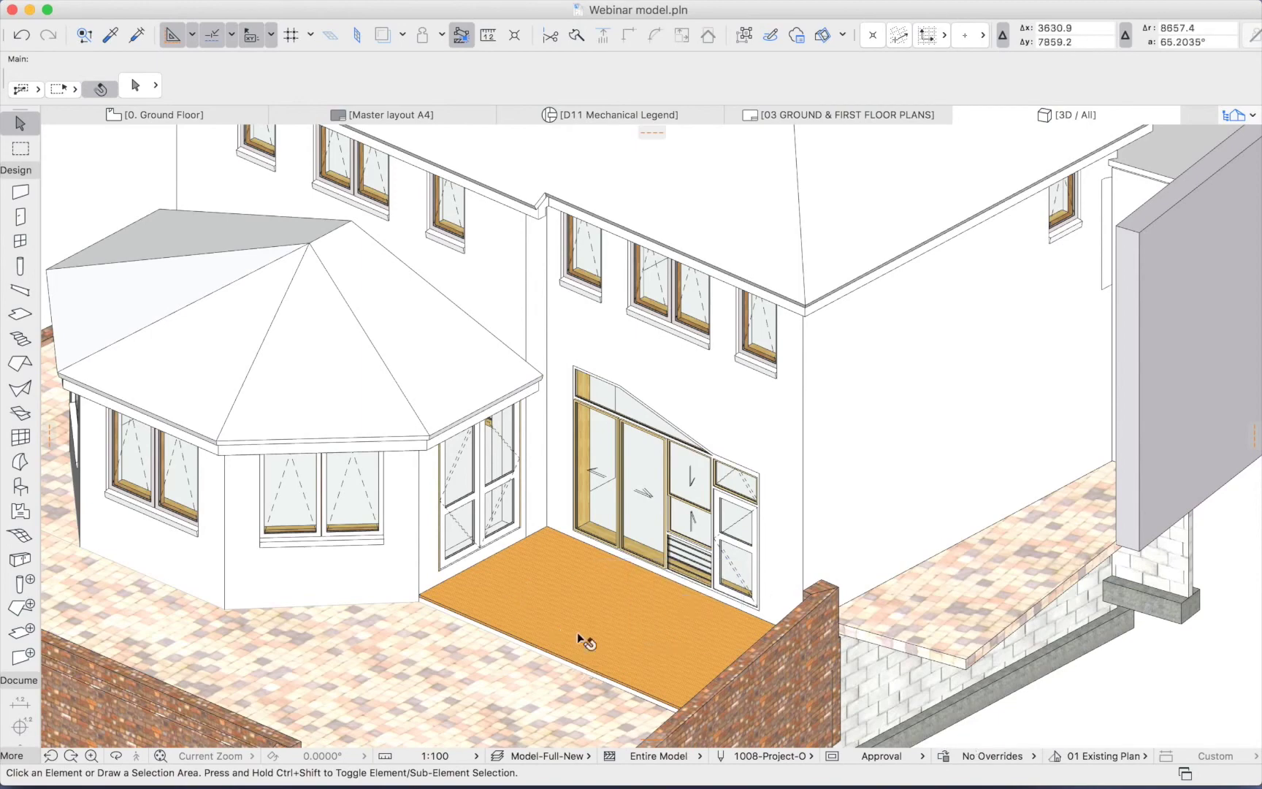
Add a node on the slab's outer edge and offset the section towards the brick wall outward over the paving.
scroll(583, 641, "up", 6)
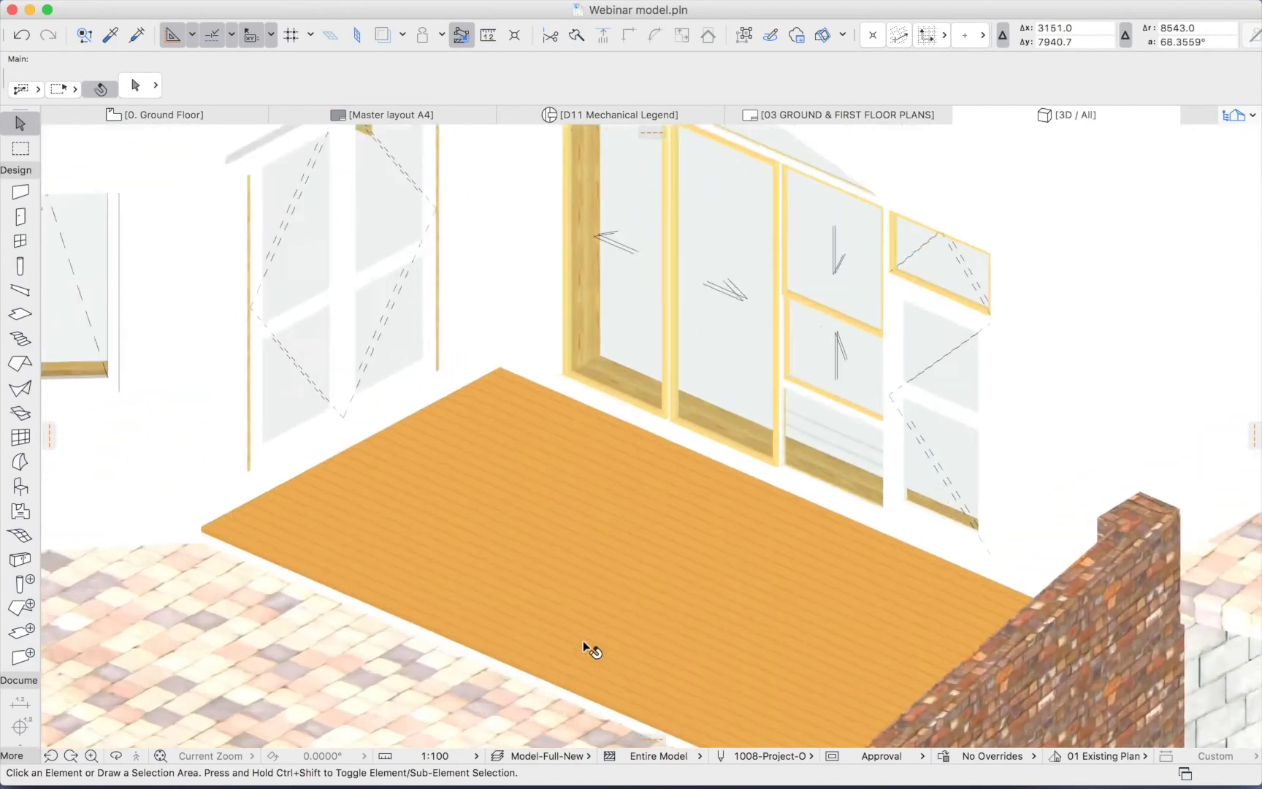
left_click(513, 679)
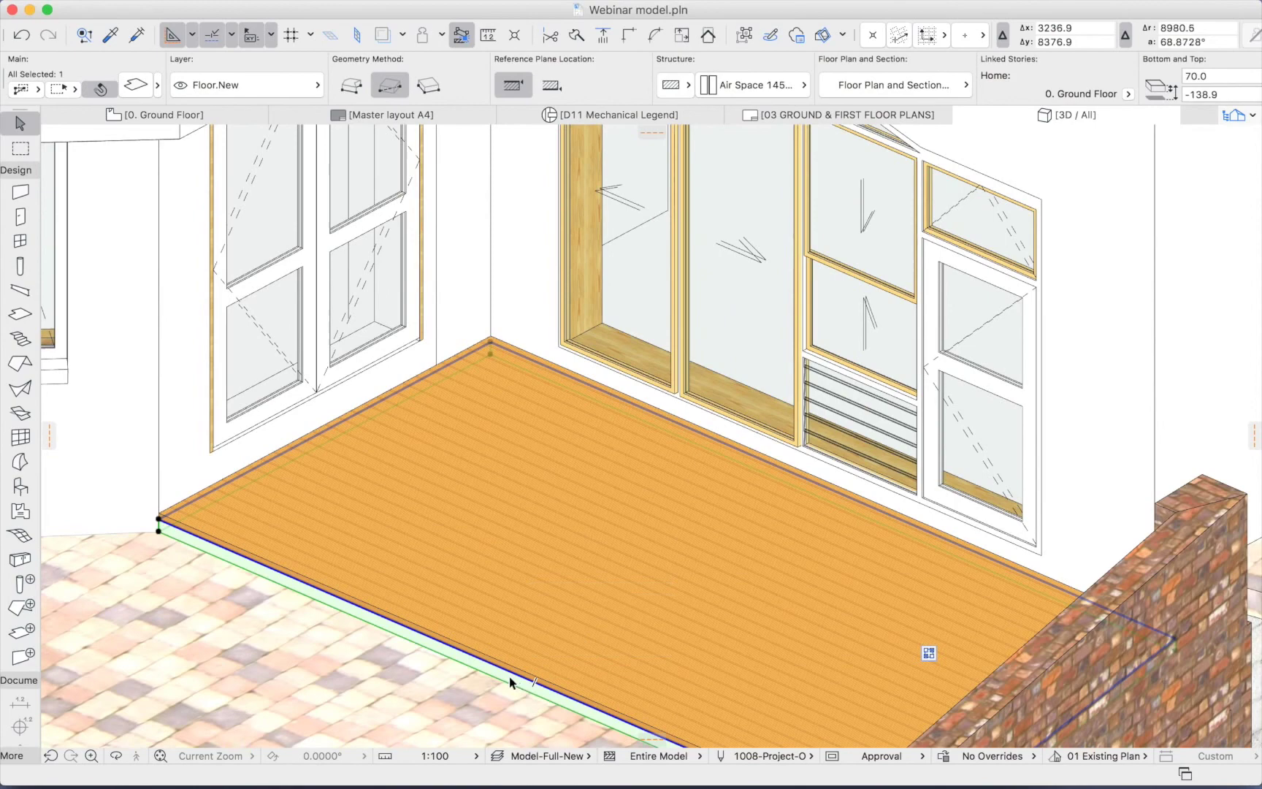
left_click(513, 680)
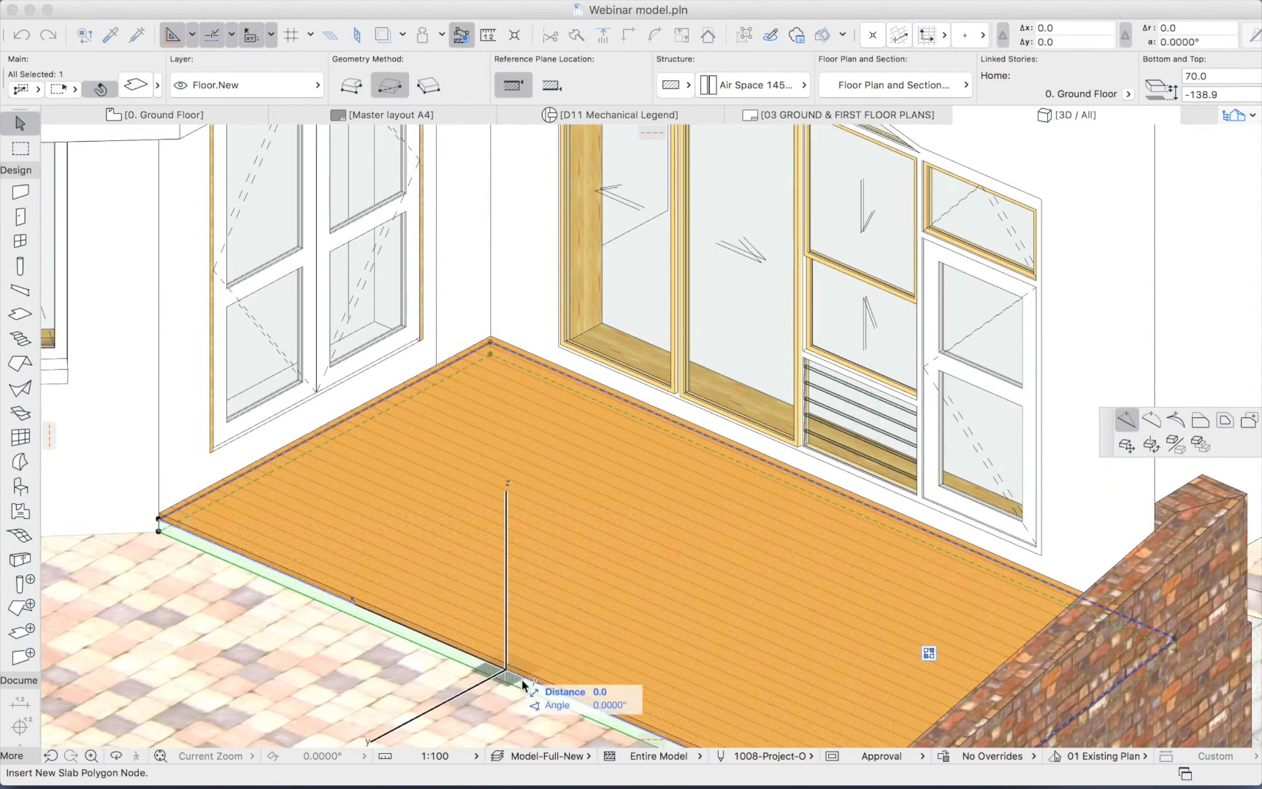
left_click(522, 680)
left_click(522, 678)
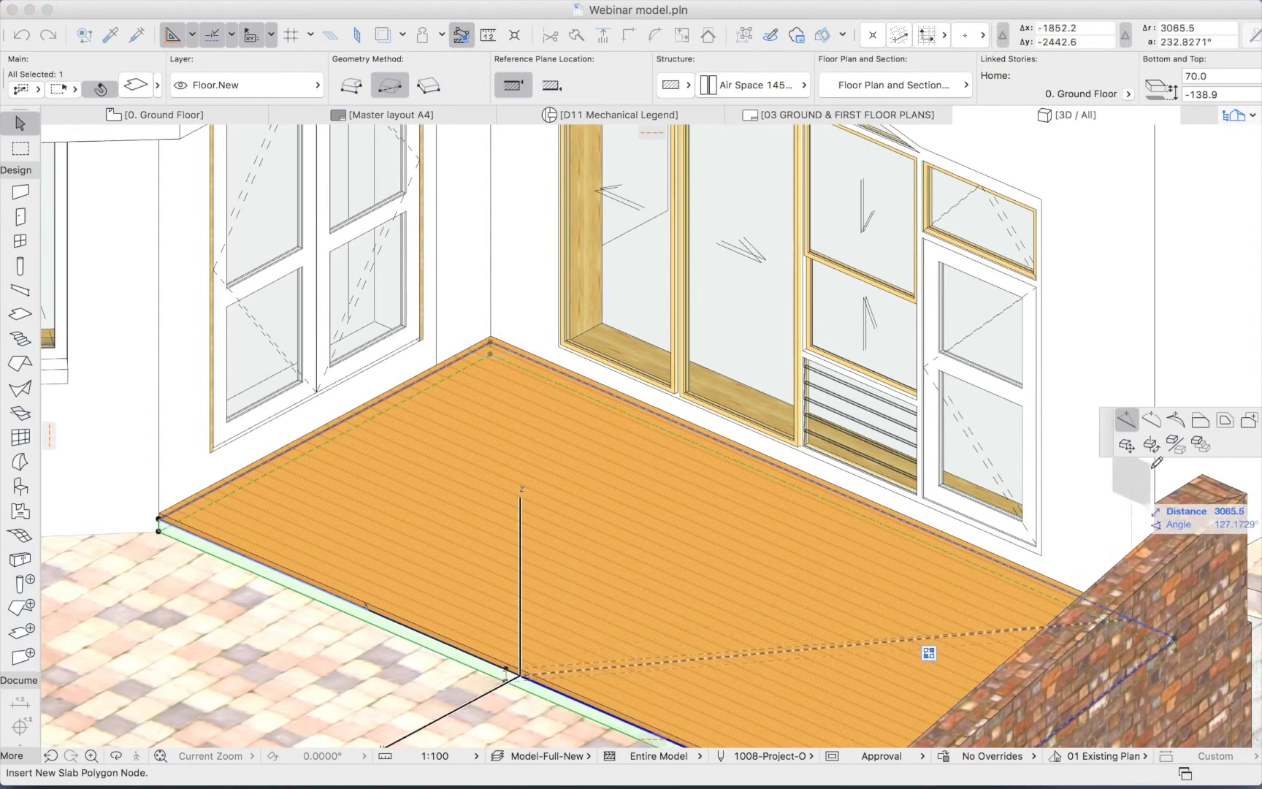
left_click(645, 712)
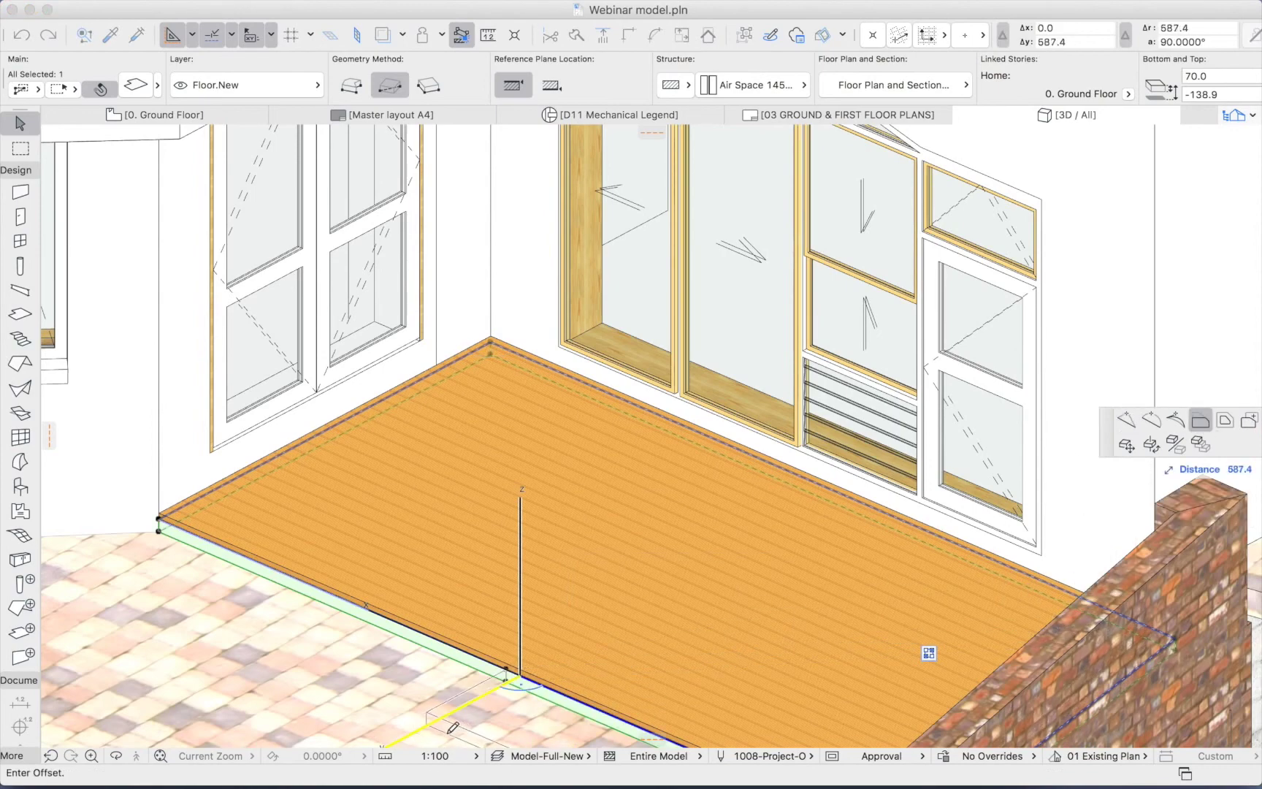
left_click(426, 727)
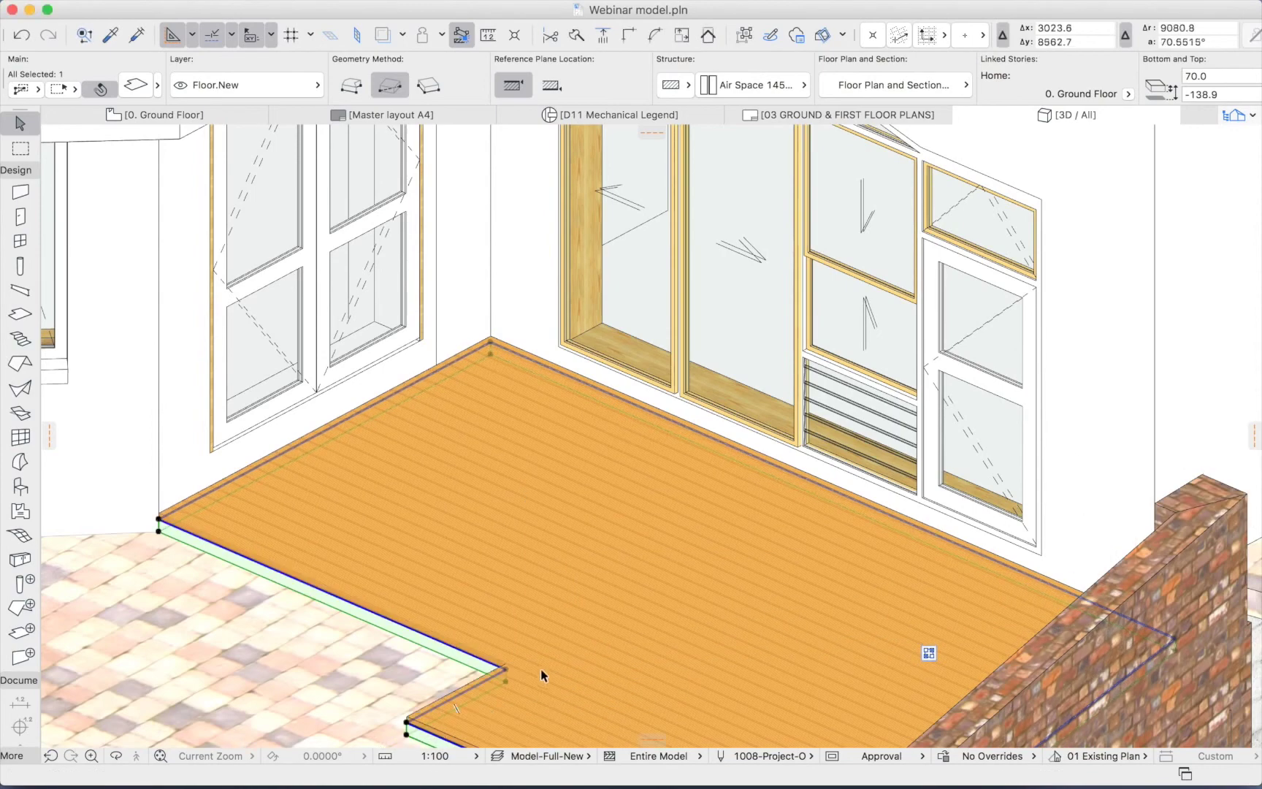
Move the slab's inner step corner outward and curve the short edge beside it into an arc of about 620 radius.
left_click(506, 671)
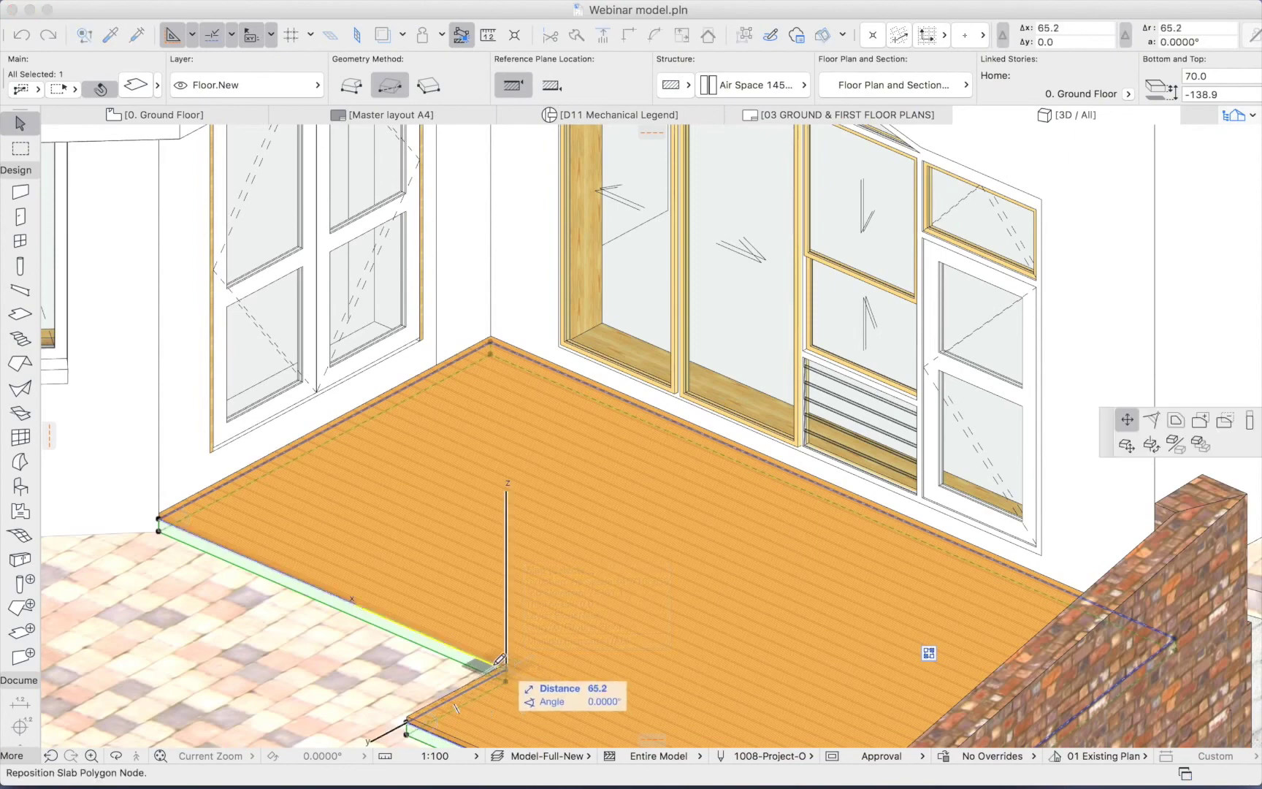
left_click(407, 633)
left_click(407, 652)
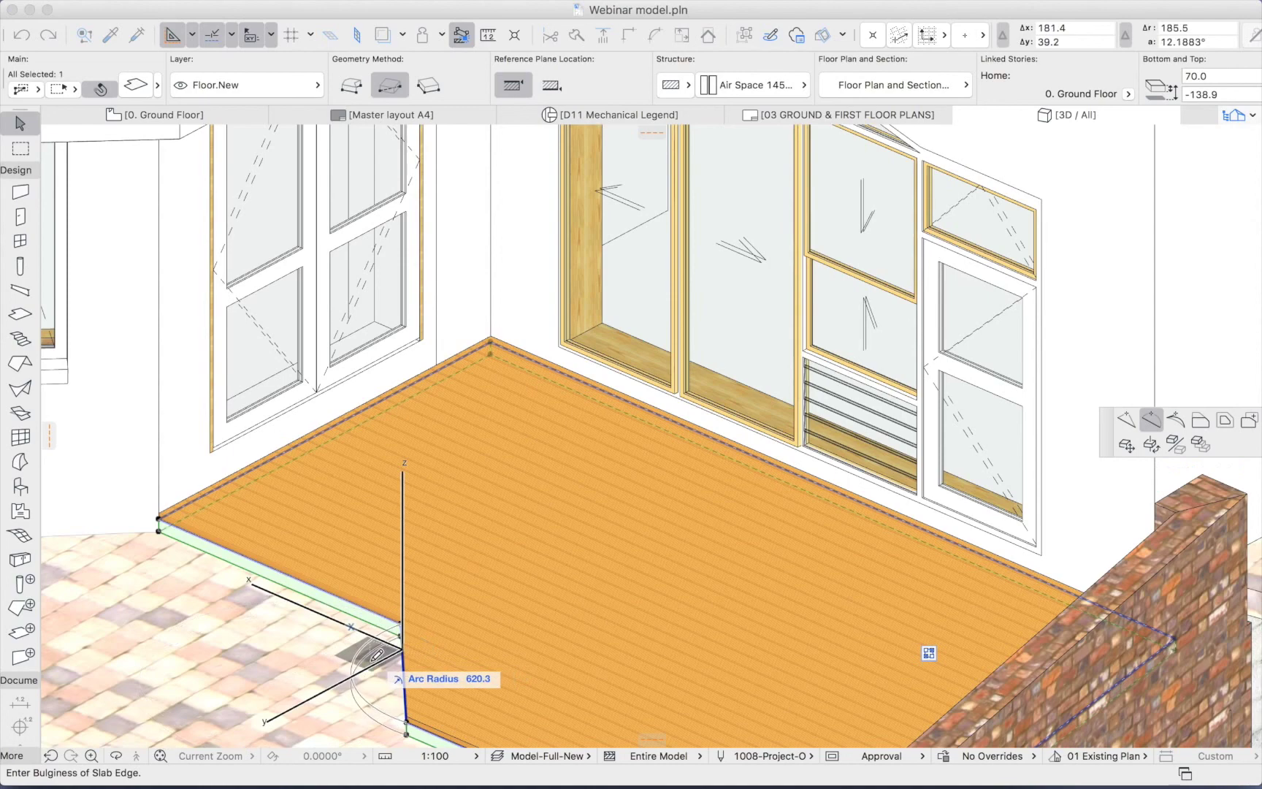
left_click(373, 661)
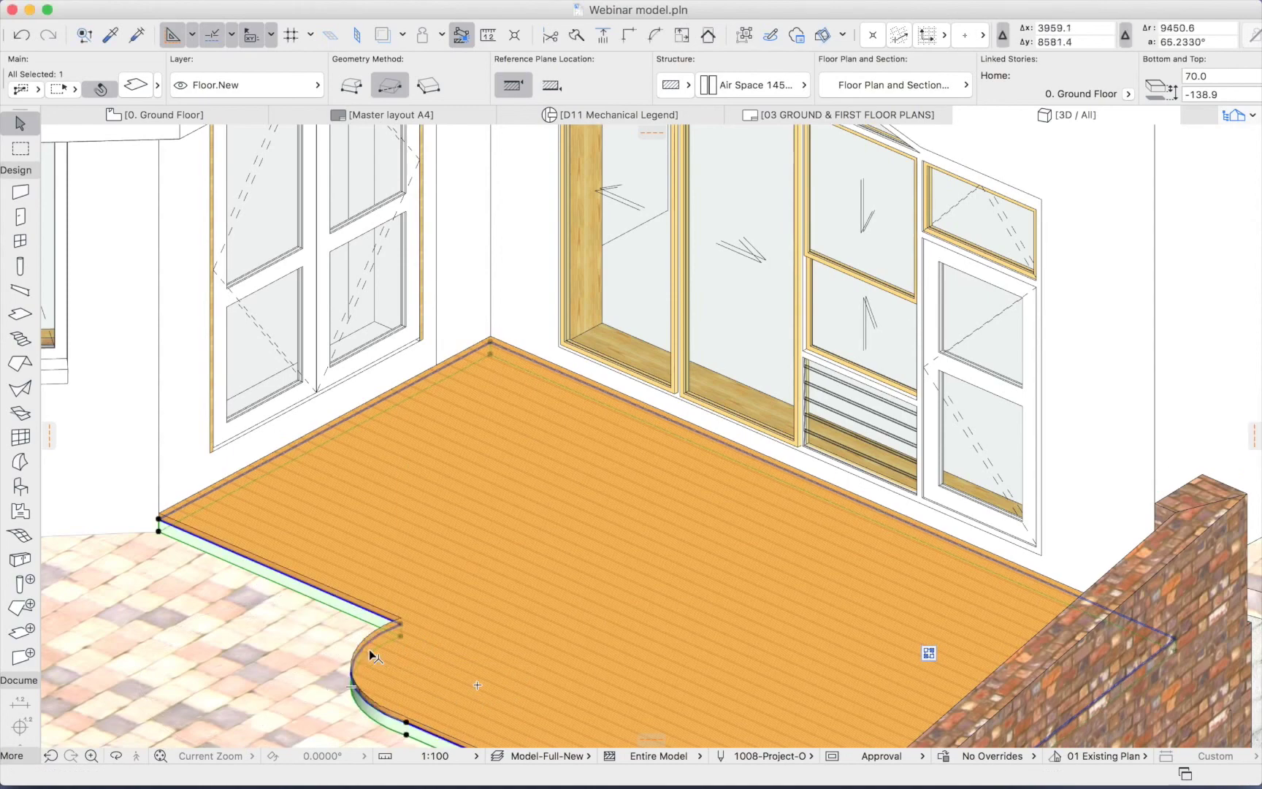
Clear the slab selection and select only the Cadimage Decking covering on the reshaped slab.
left_click(430, 641)
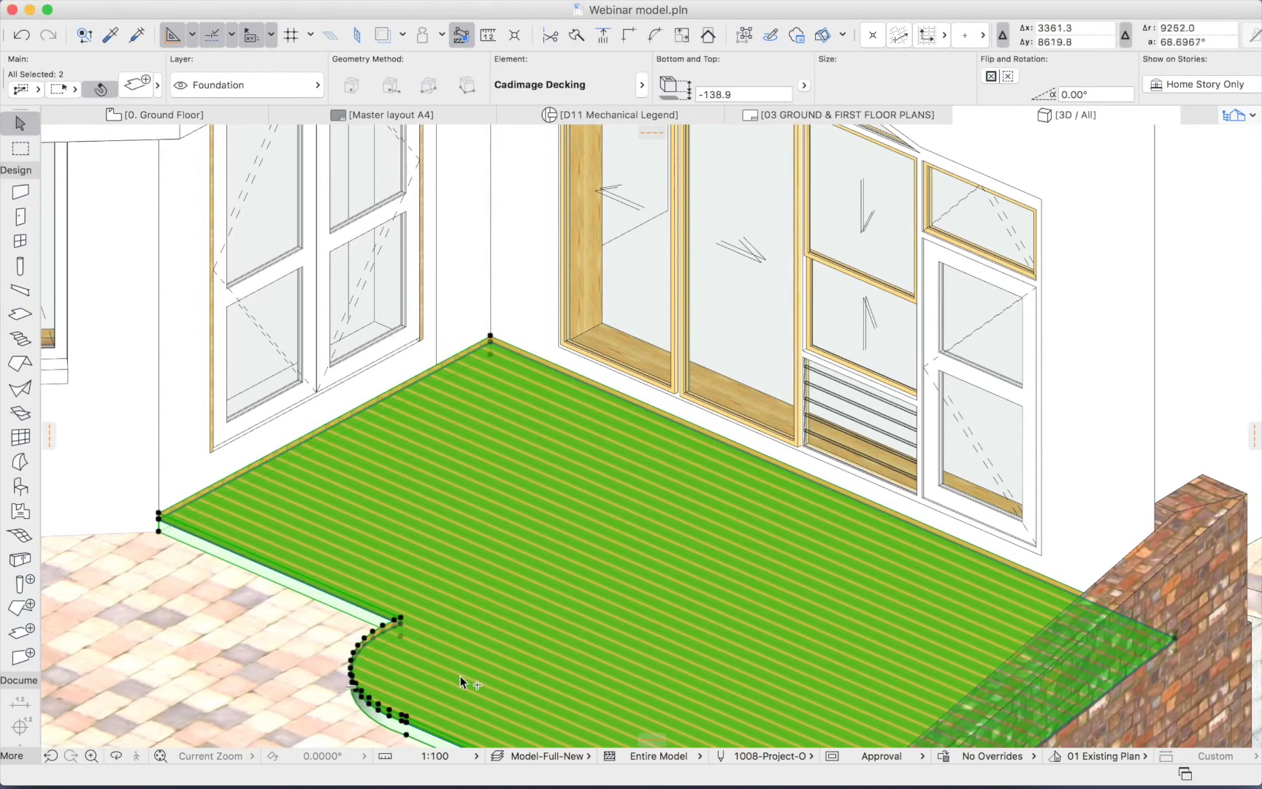
left_click(460, 676)
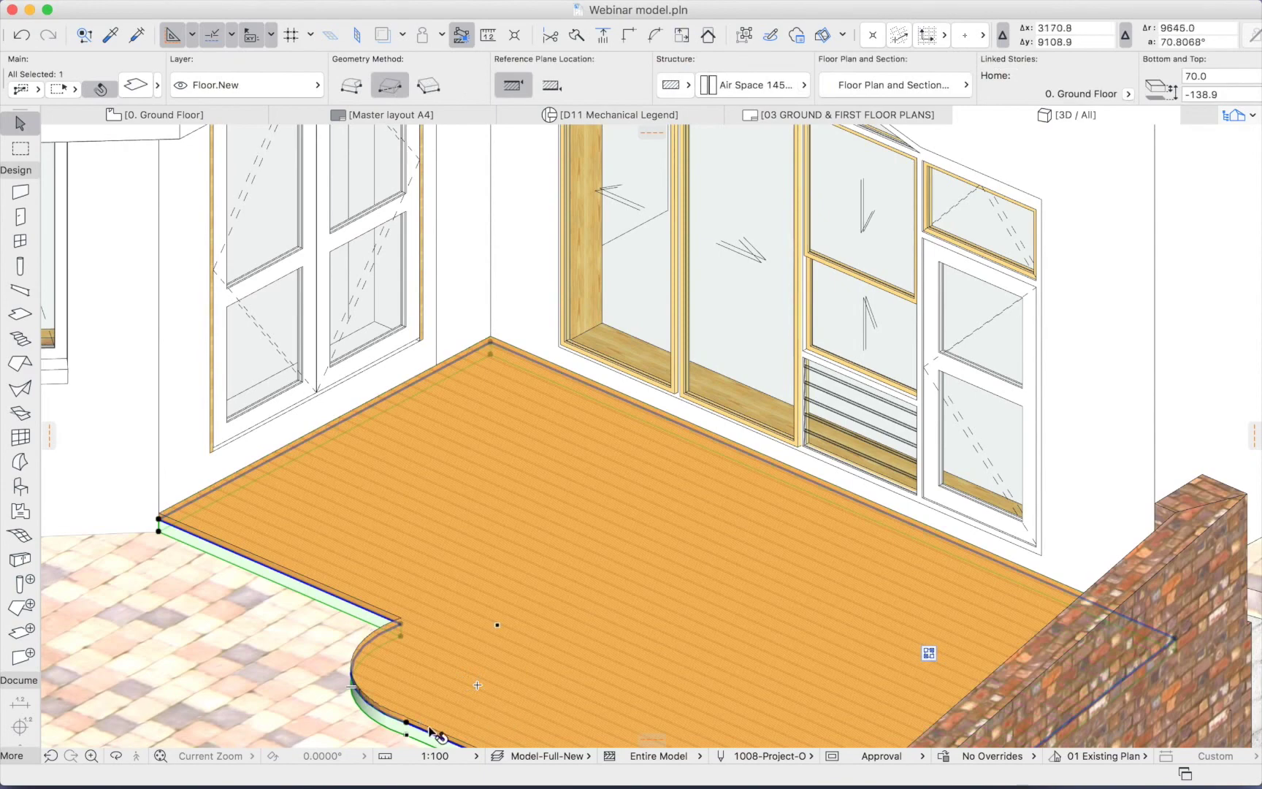
scroll(501, 712, "down", 3)
scroll(500, 710, "down", 3)
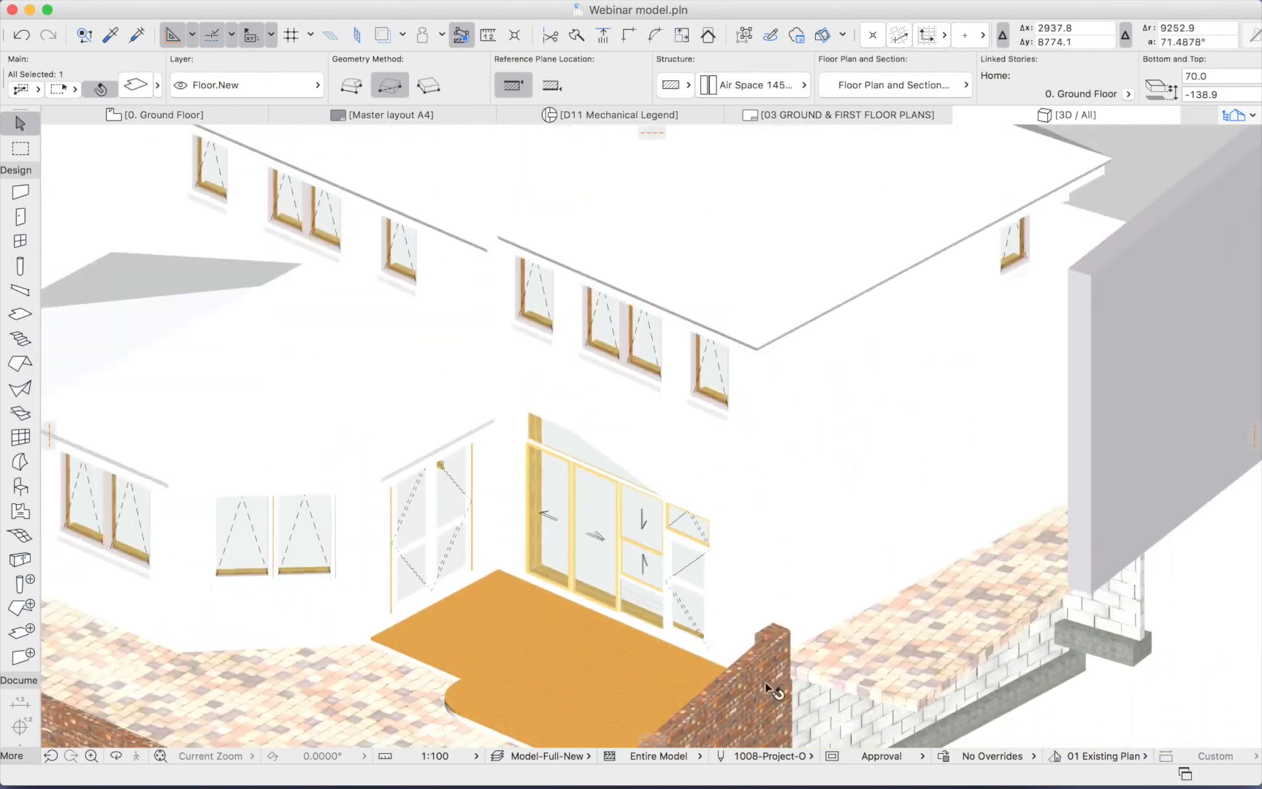
scroll(772, 686, "up", 1)
key("Escape")
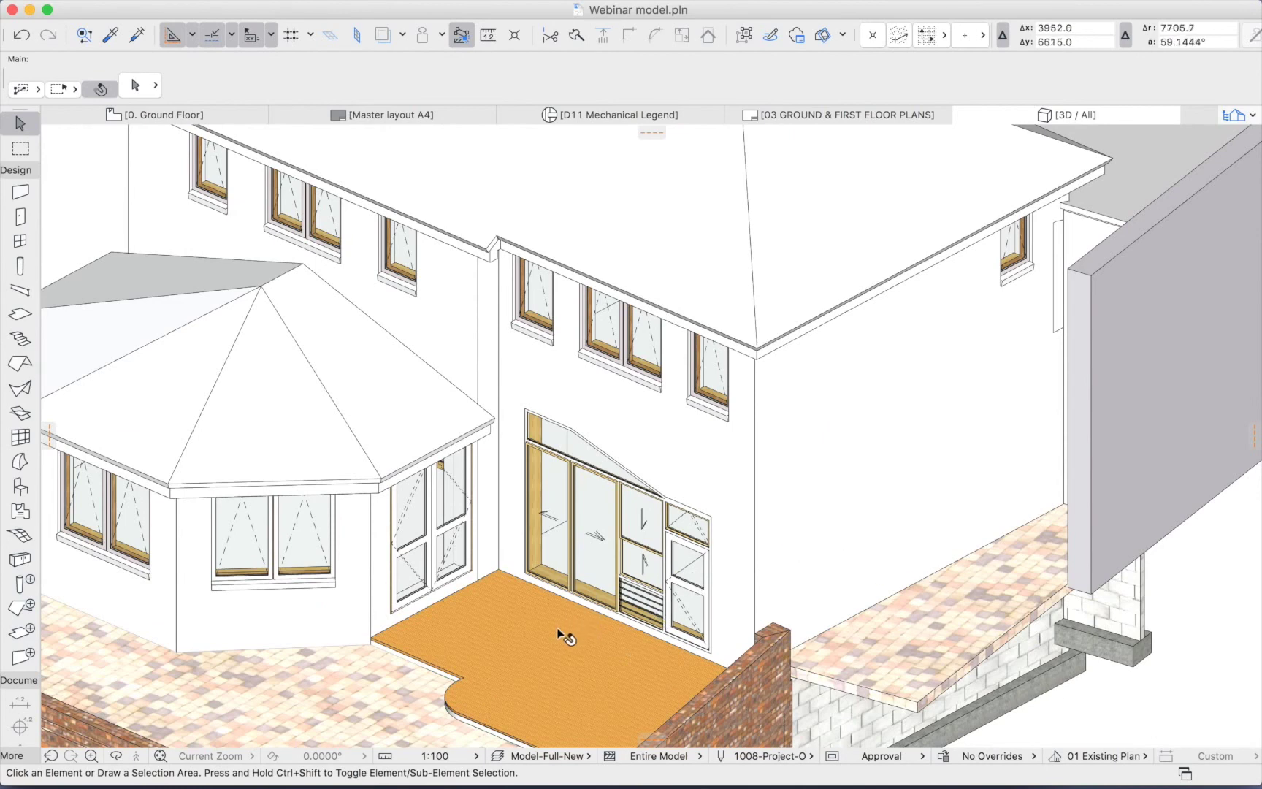
left_click(581, 642)
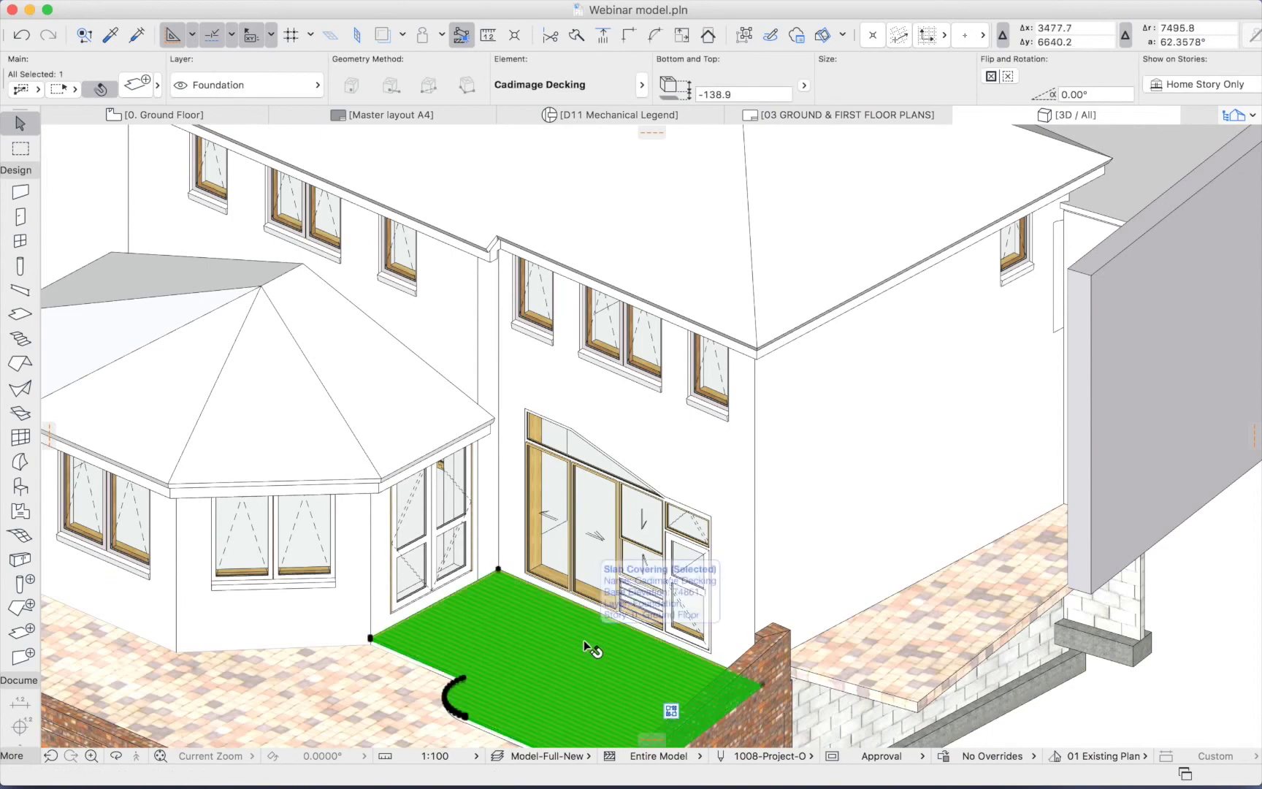